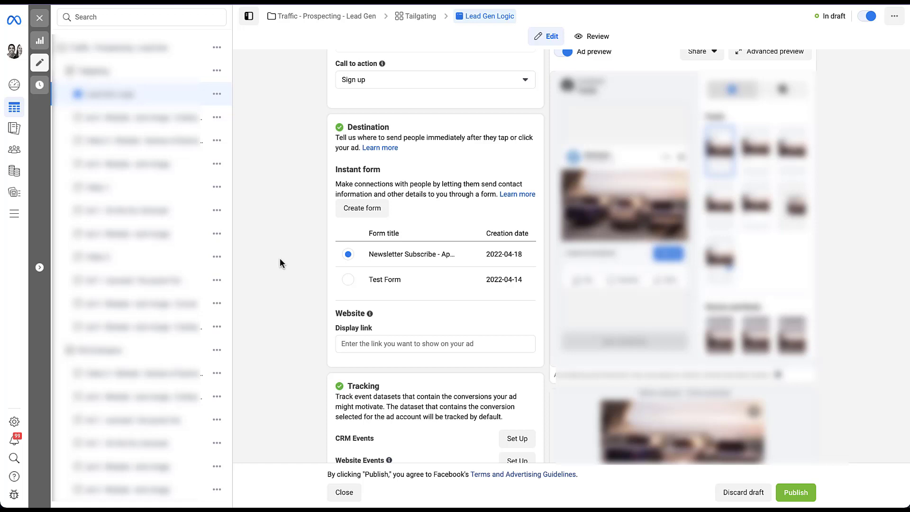
# Create a new untitled instant form with More volume as the form type.
pyautogui.click(360, 210)
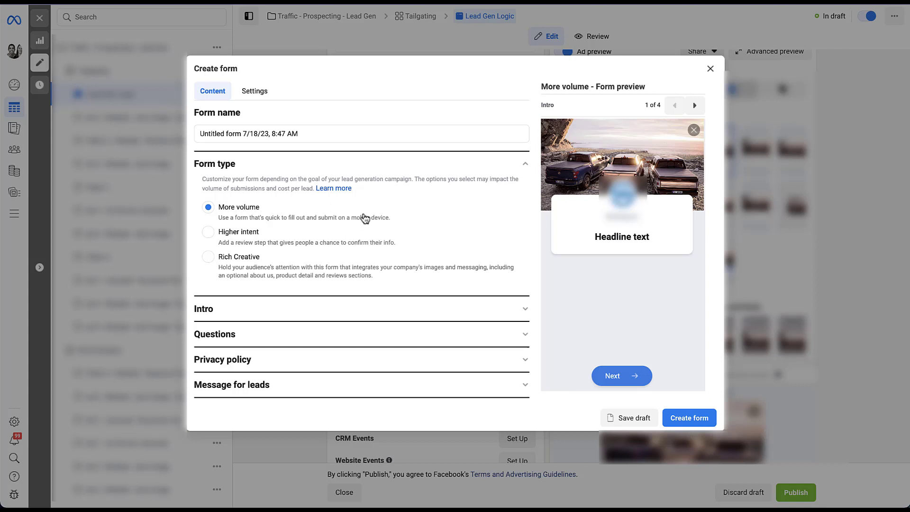
# Expand the form's Questions section and enable Conditional logic for custom questions.
pyautogui.click(525, 336)
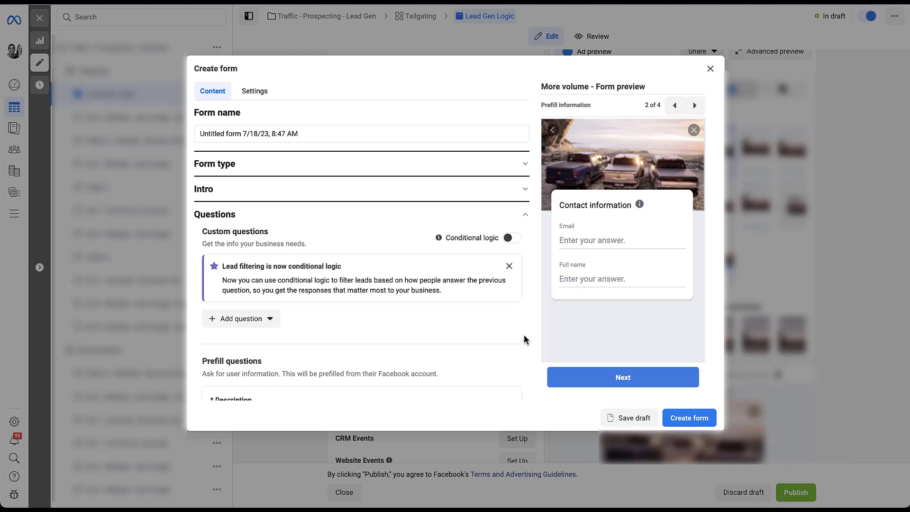
pyautogui.click(514, 238)
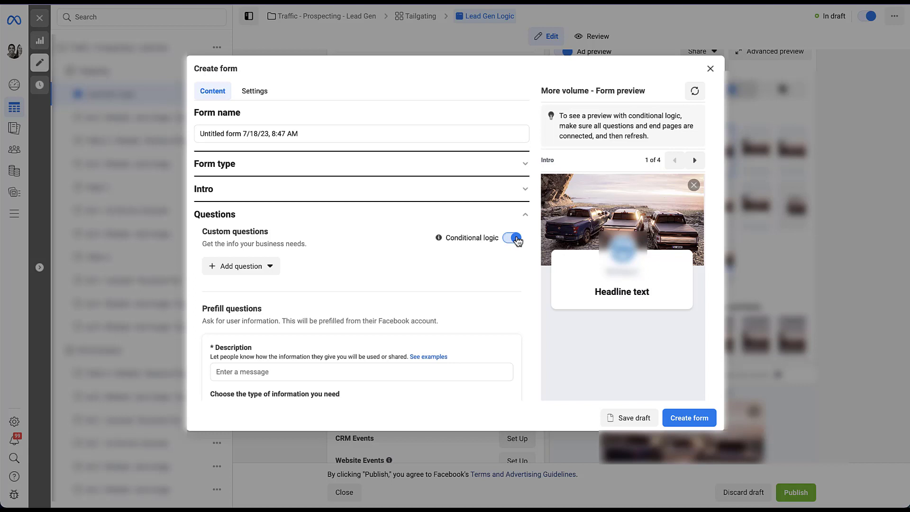
pyautogui.scroll(-2, 528, 265)
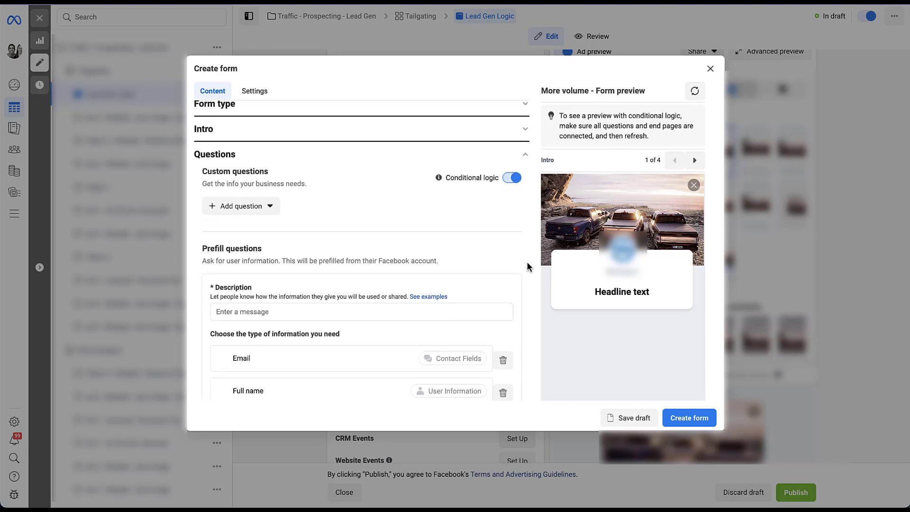
pyautogui.scroll(-1, 527, 266)
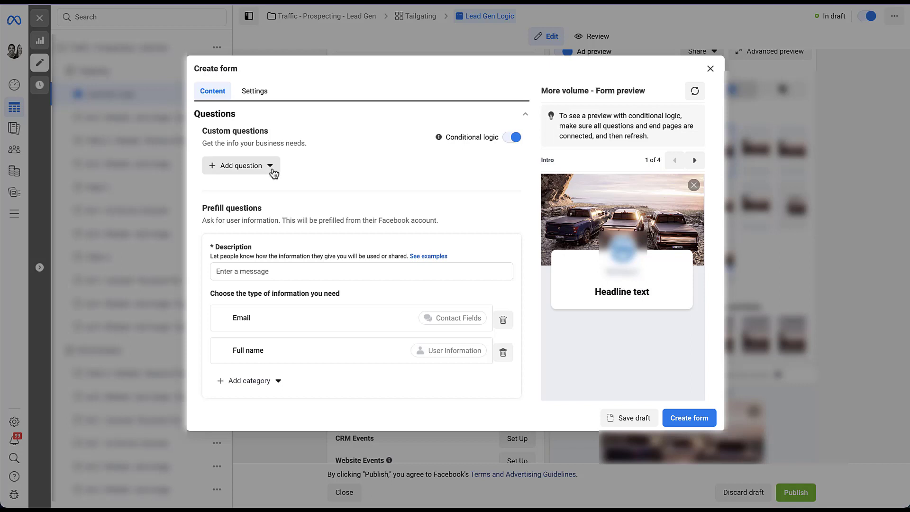
# Add a Multiple choice custom question with two empty answer rows.
pyautogui.click(272, 173)
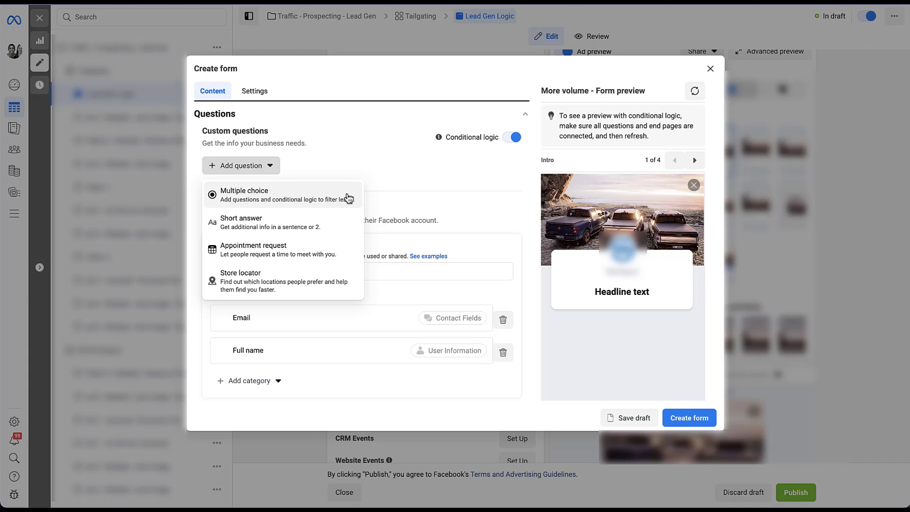
pyautogui.click(348, 198)
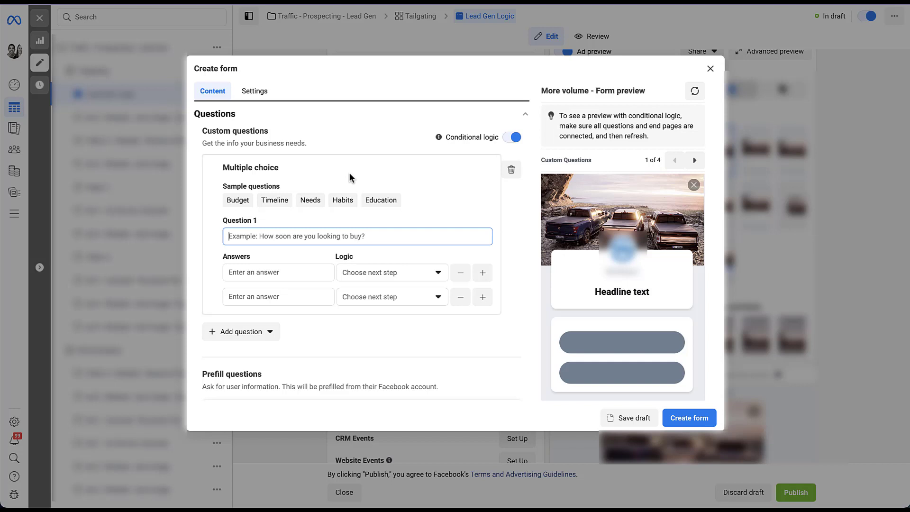
# Fill Question 1 from the Timeline sample: 'How soon do you want to buy?' with four answers.
pyautogui.click(281, 203)
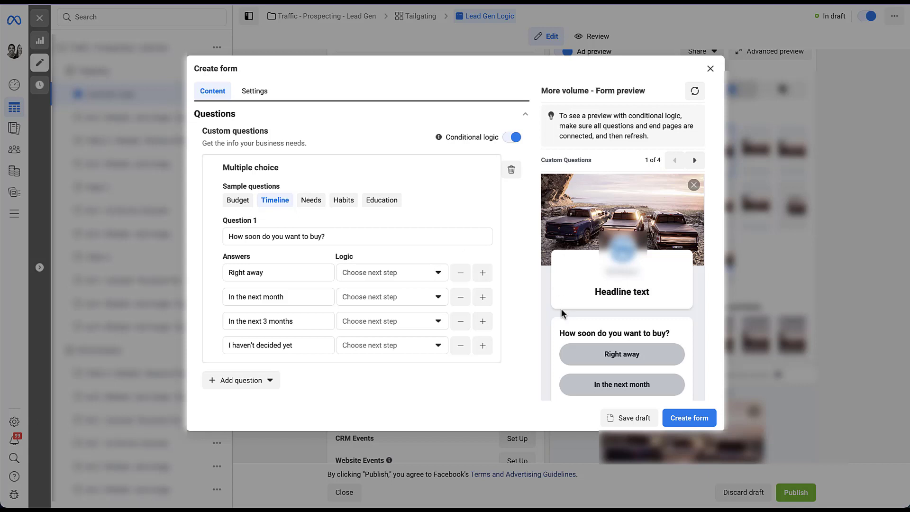
pyautogui.scroll(-2, 550, 325)
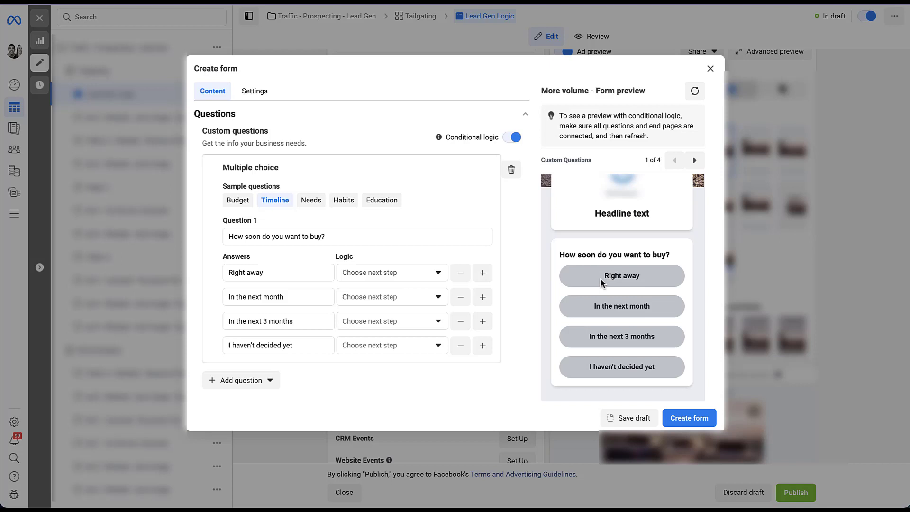
# Set the 'Right away' answer's logic to Close form on E2 End page for non-leads.
pyautogui.click(443, 275)
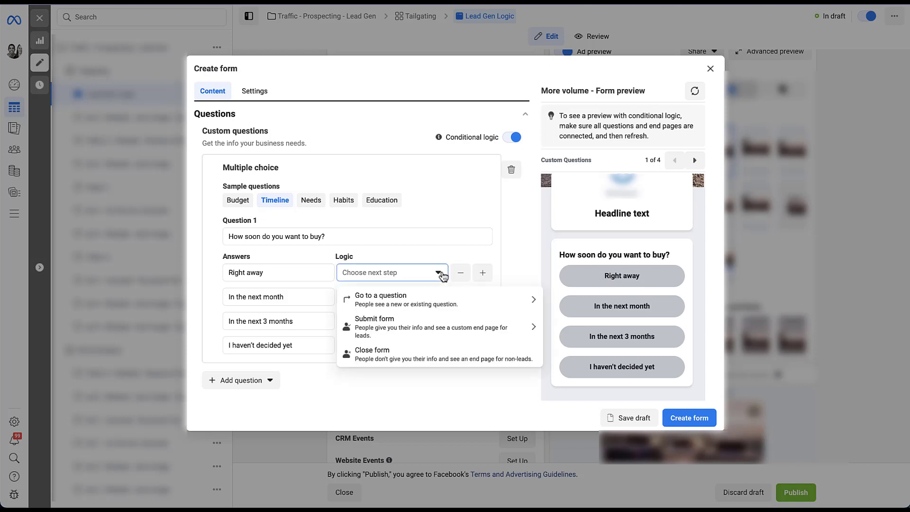
pyautogui.click(456, 306)
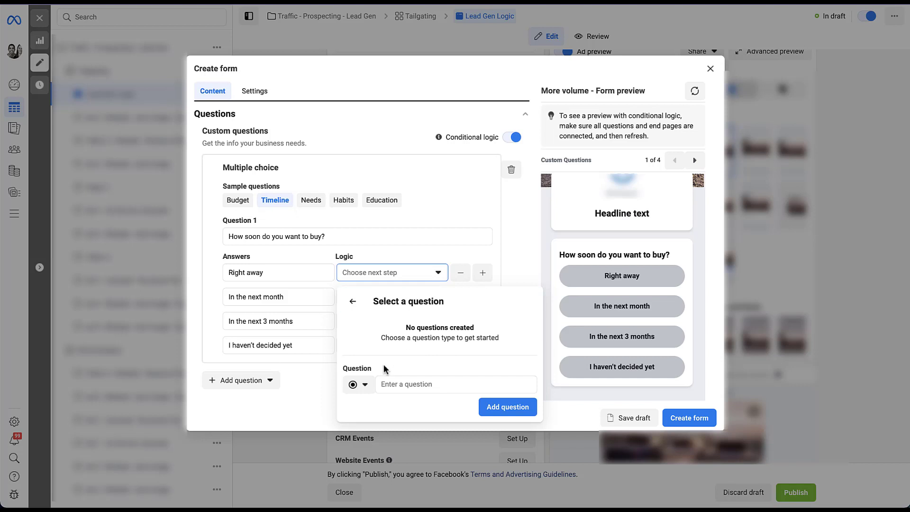
pyautogui.click(361, 385)
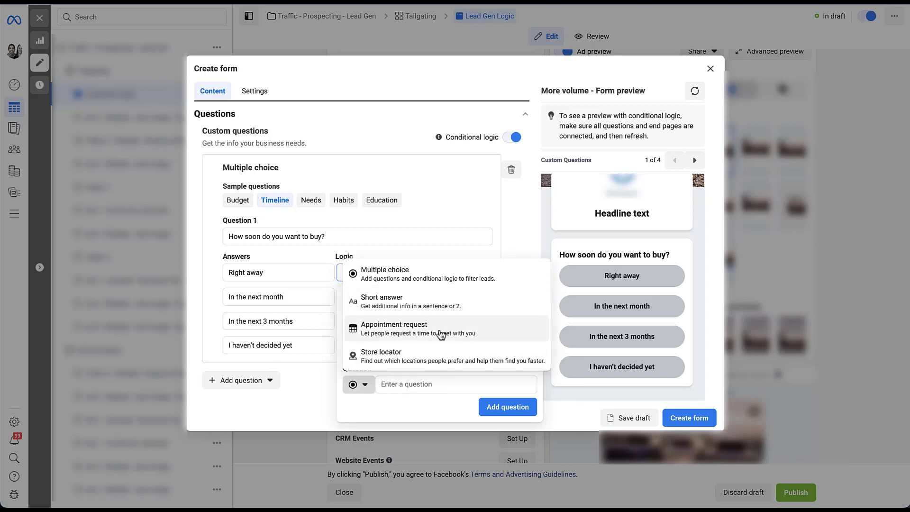
pyautogui.click(417, 272)
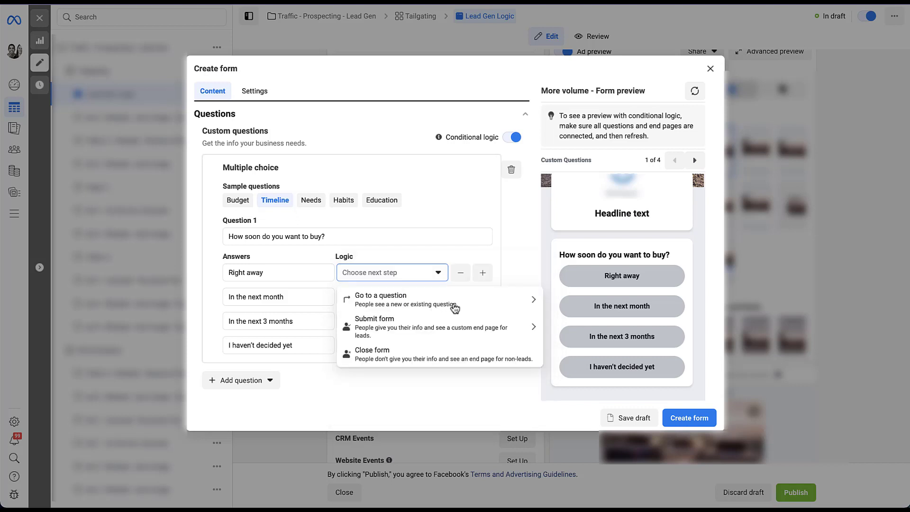
pyautogui.click(473, 334)
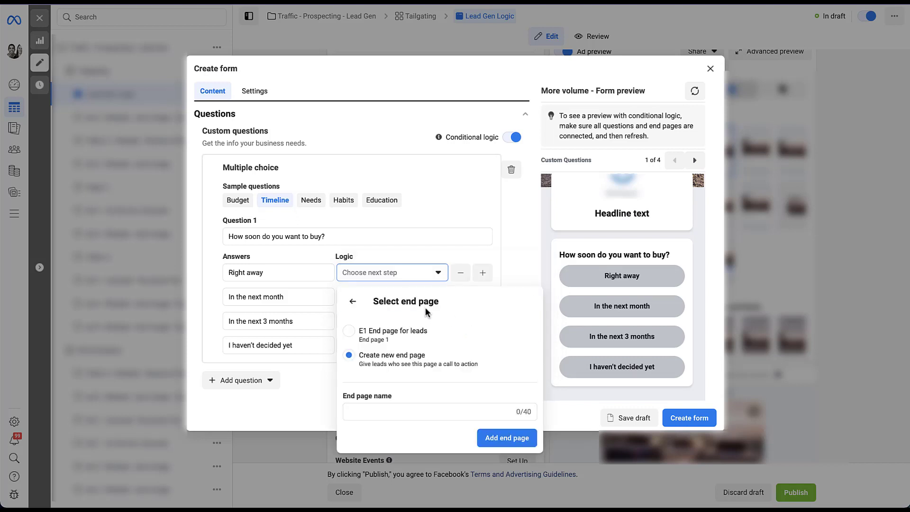
pyautogui.click(352, 301)
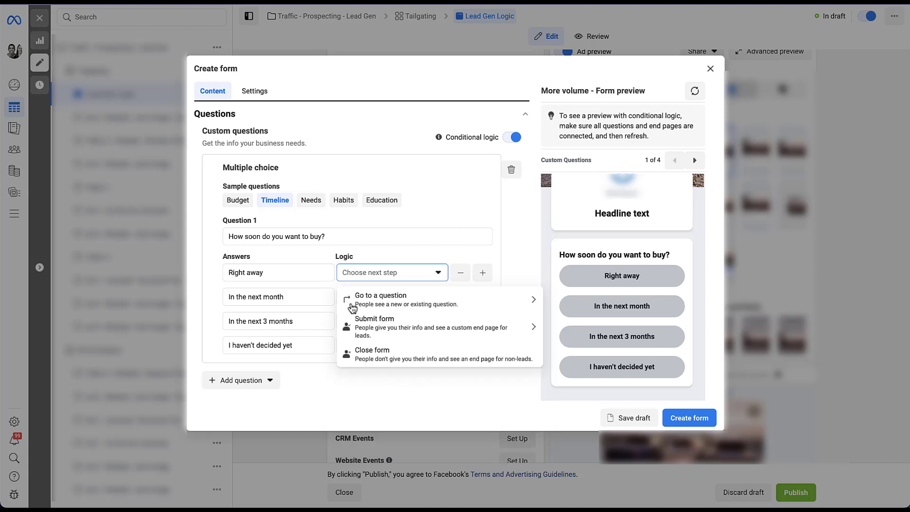
pyautogui.click(452, 364)
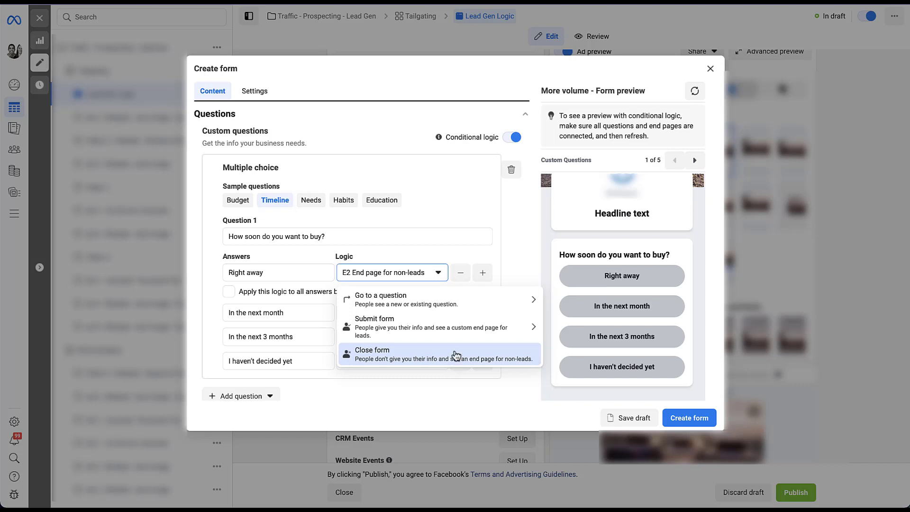
# Link 'Right away' to a new Store locator Q2, 'Which location do you plan on buying from?'.
pyautogui.click(481, 306)
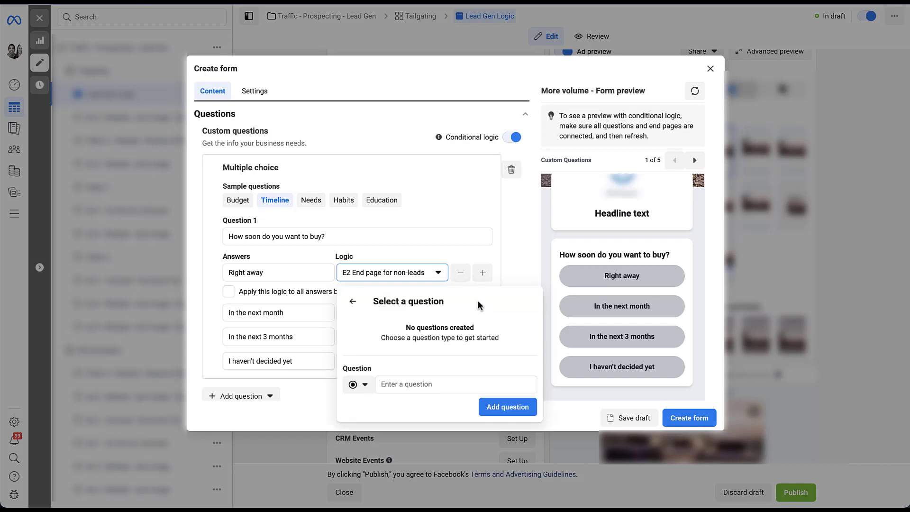
pyautogui.click(368, 387)
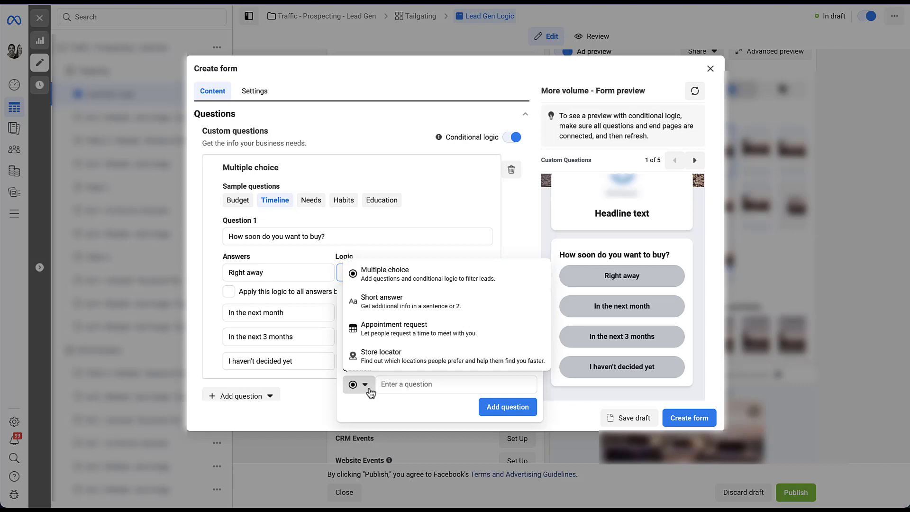
pyautogui.click(385, 353)
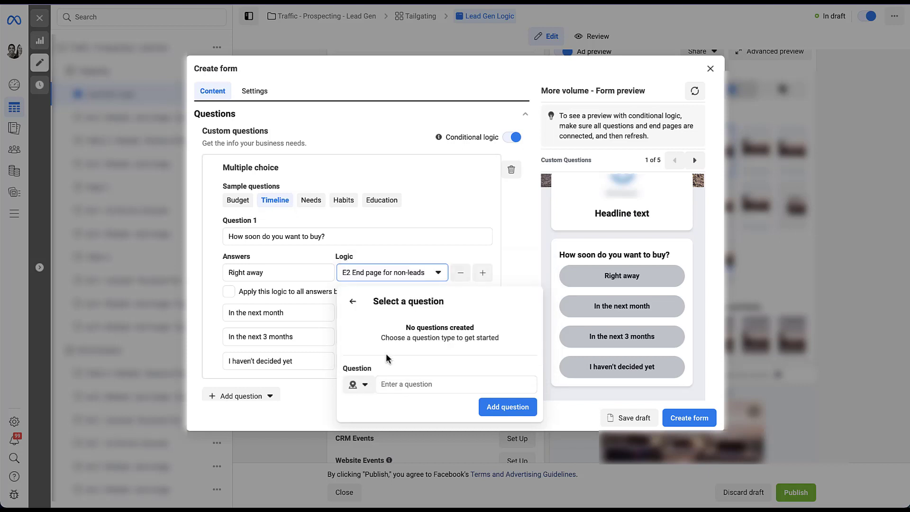
pyautogui.click(419, 385)
pyautogui.write('Which location do you plan on buying from?')
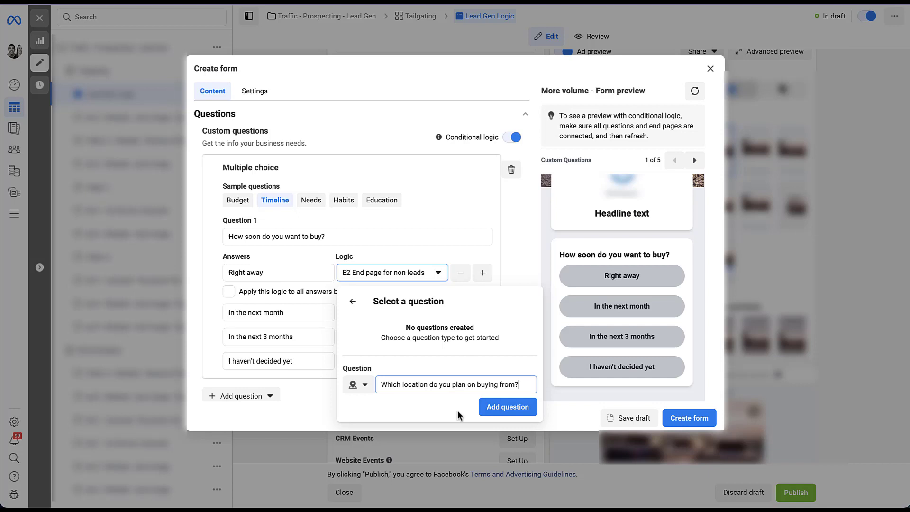
pyautogui.click(492, 412)
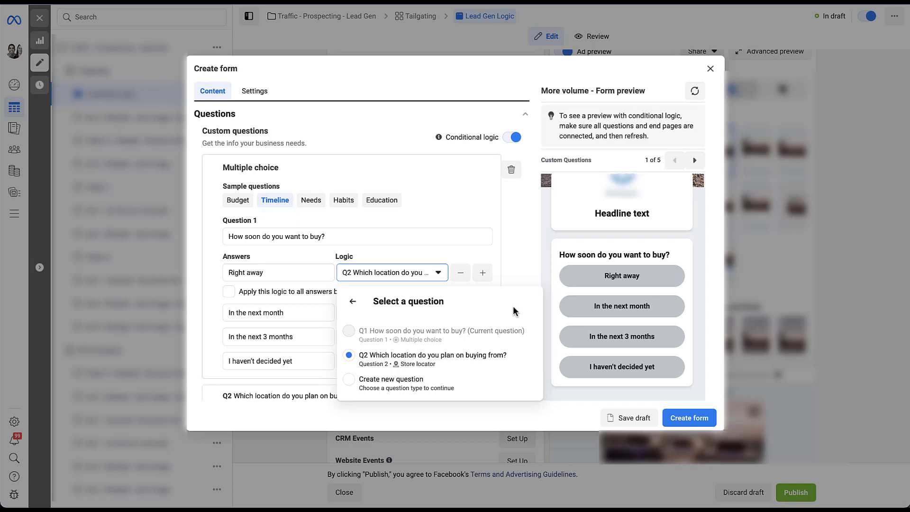
pyautogui.click(519, 276)
pyautogui.scroll(-3, 524, 264)
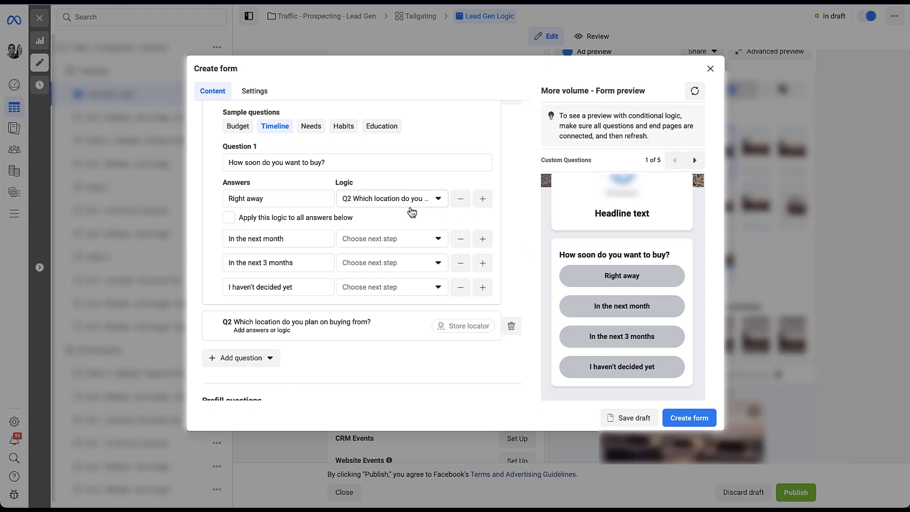
# Expand Q2 and keep Locations from Facebook as its store location source.
pyautogui.click(350, 328)
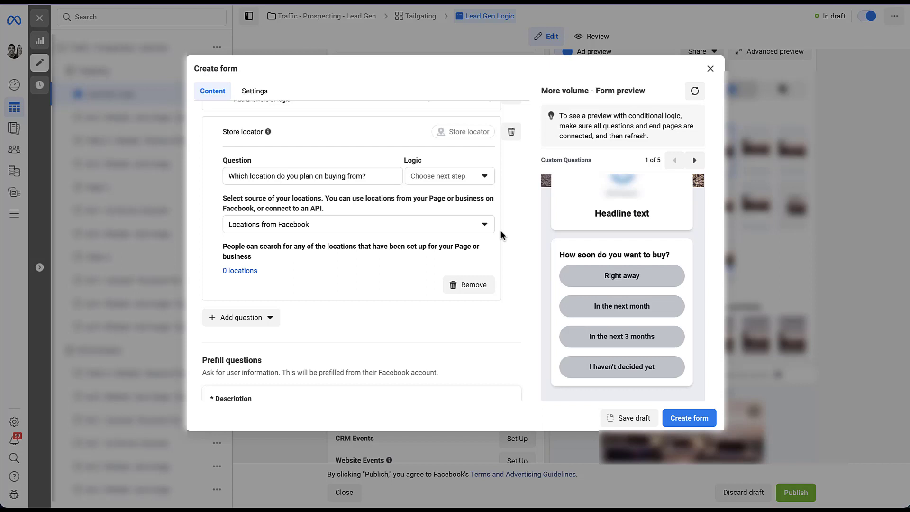
pyautogui.click(484, 229)
pyautogui.click(513, 226)
pyautogui.click(486, 178)
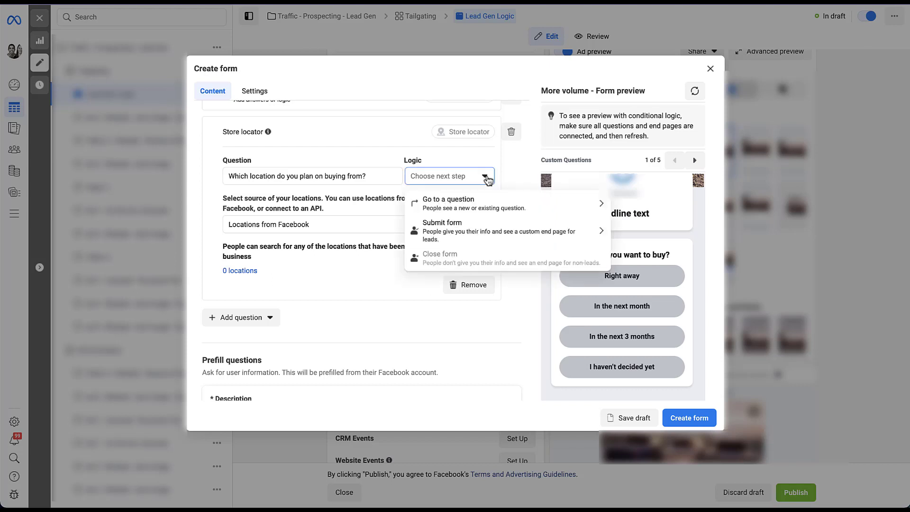
pyautogui.click(488, 231)
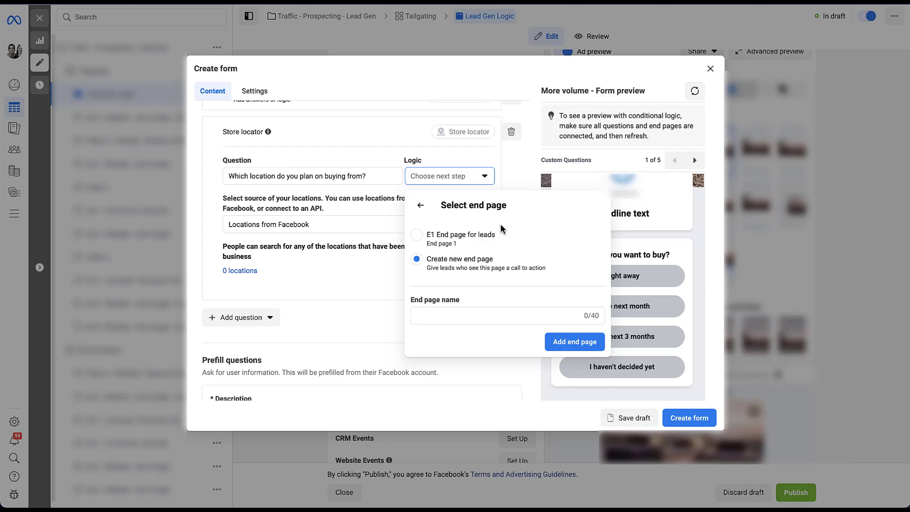
pyautogui.click(421, 205)
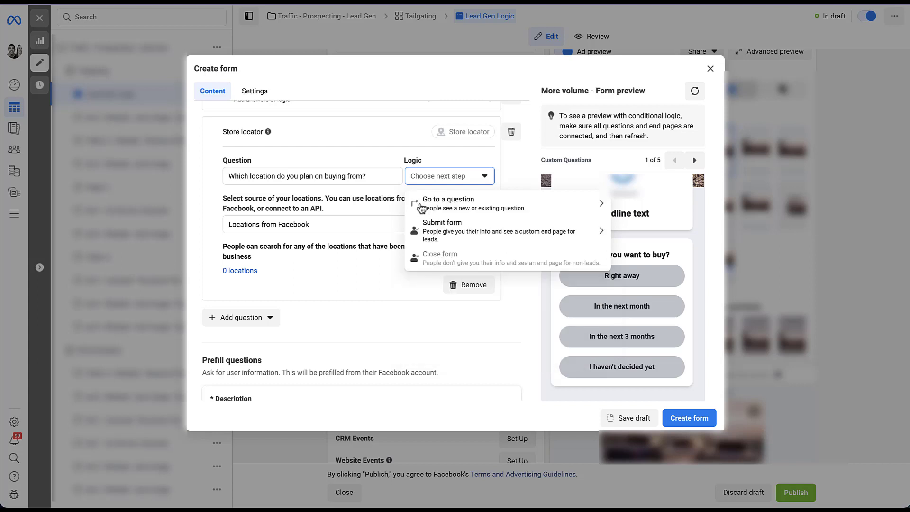
pyautogui.click(514, 174)
pyautogui.scroll(3, 511, 171)
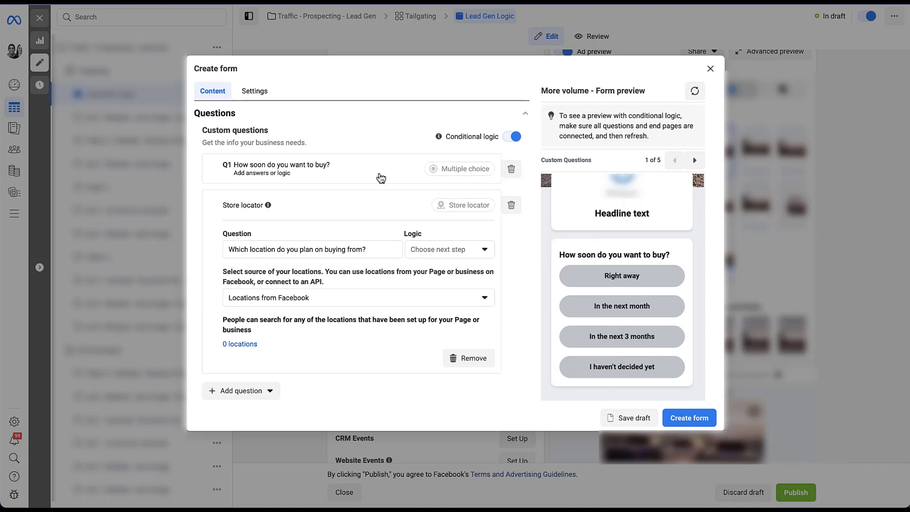
# Route Question 1's 'In the next month' answer to Q2.
pyautogui.click(378, 176)
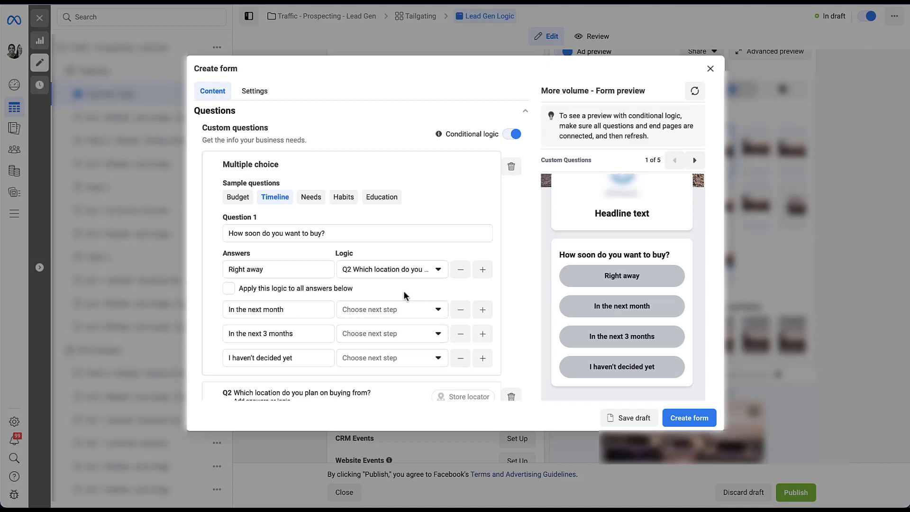
pyautogui.click(435, 310)
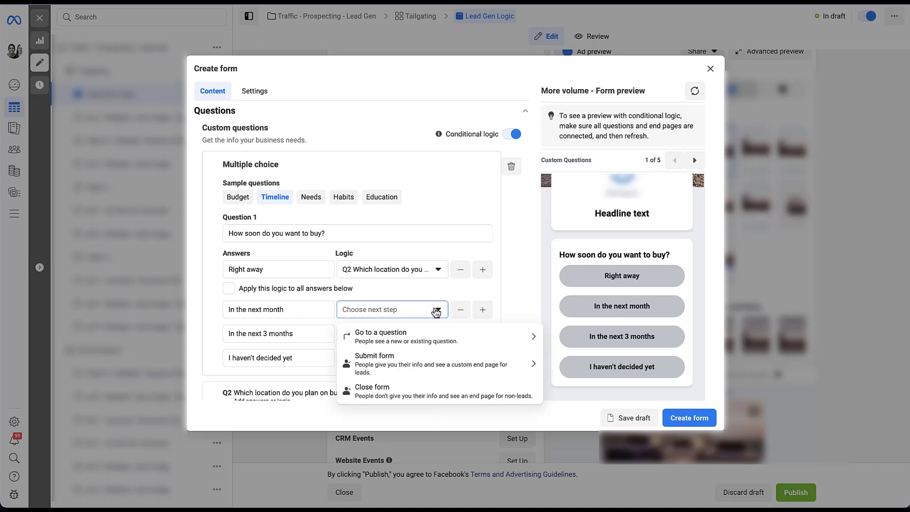
pyautogui.click(481, 342)
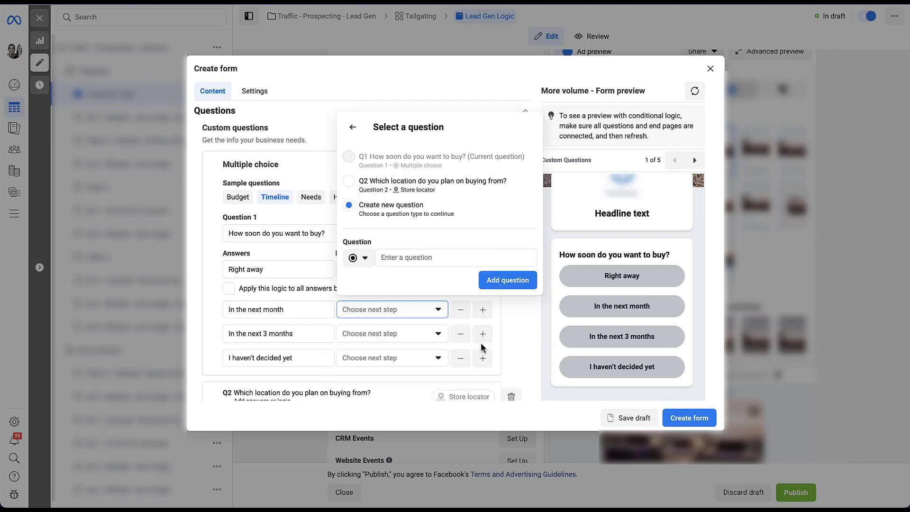
pyautogui.click(442, 182)
pyautogui.click(527, 317)
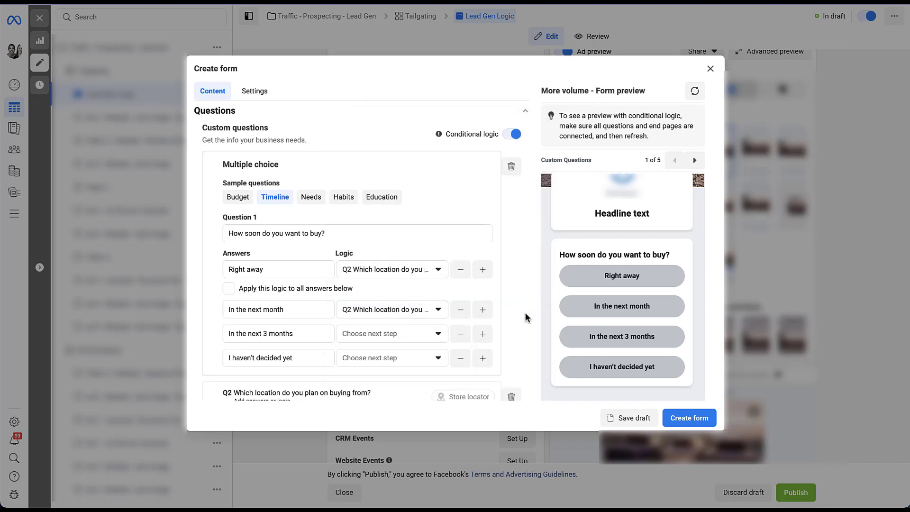
pyautogui.scroll(-2, 523, 313)
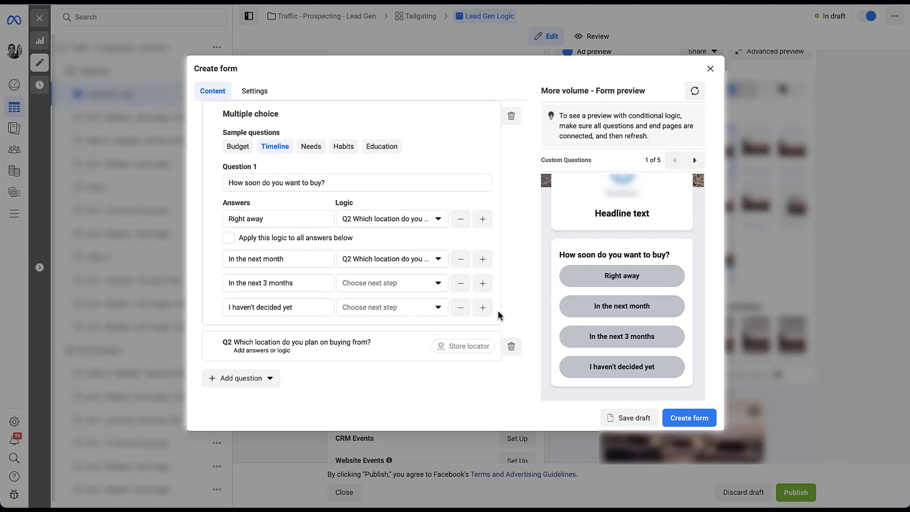
# Add a fifth answer, 'I'm not interested in buying', to Question 1.
pyautogui.click(482, 307)
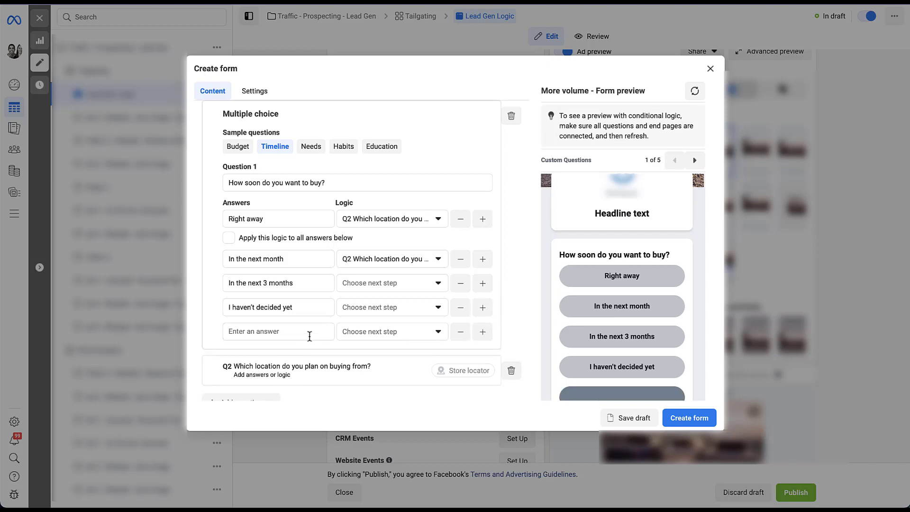
pyautogui.click(309, 334)
pyautogui.write("I'm not interested in buying")
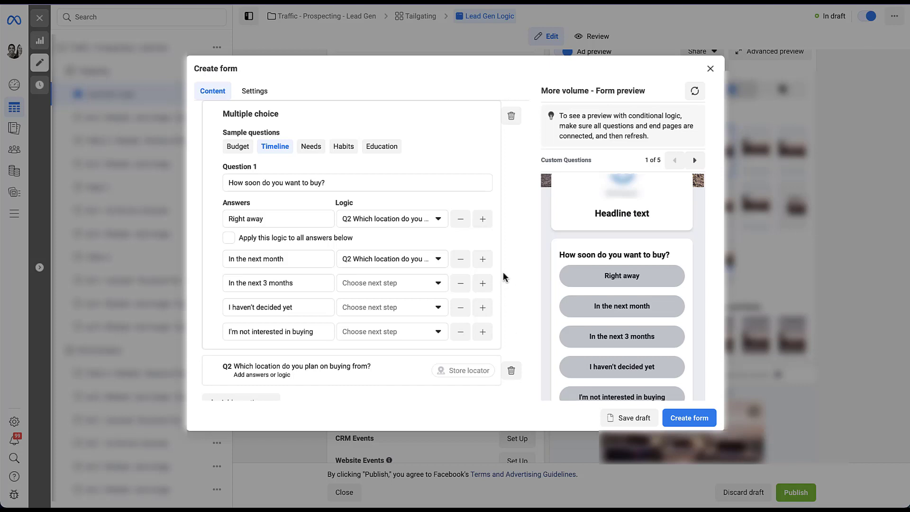
# Send 'In the next 3 months' to a new Short answer Q3, 'What would help you make a decision?'.
pyautogui.click(443, 284)
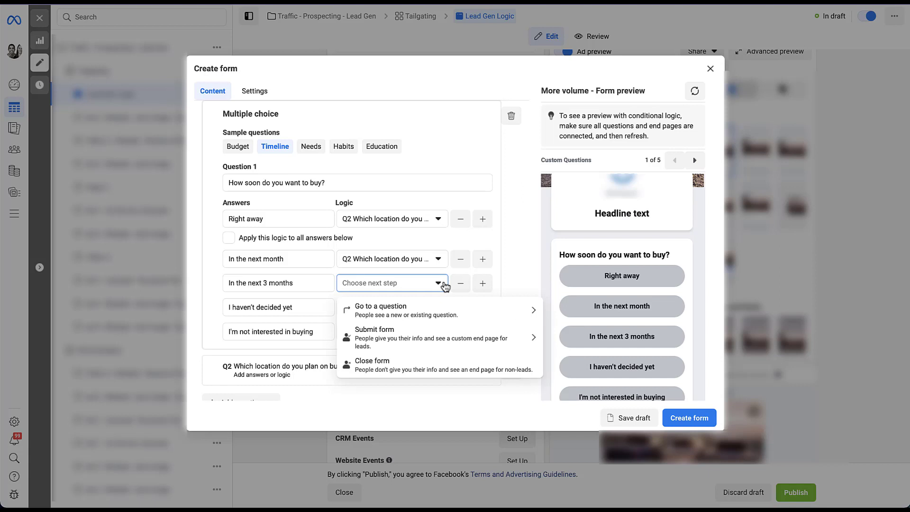
pyautogui.click(453, 309)
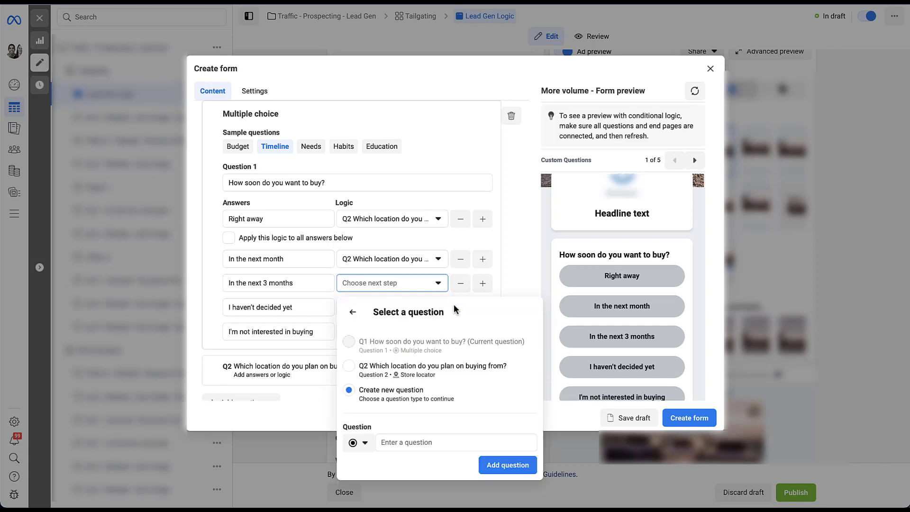
pyautogui.click(366, 443)
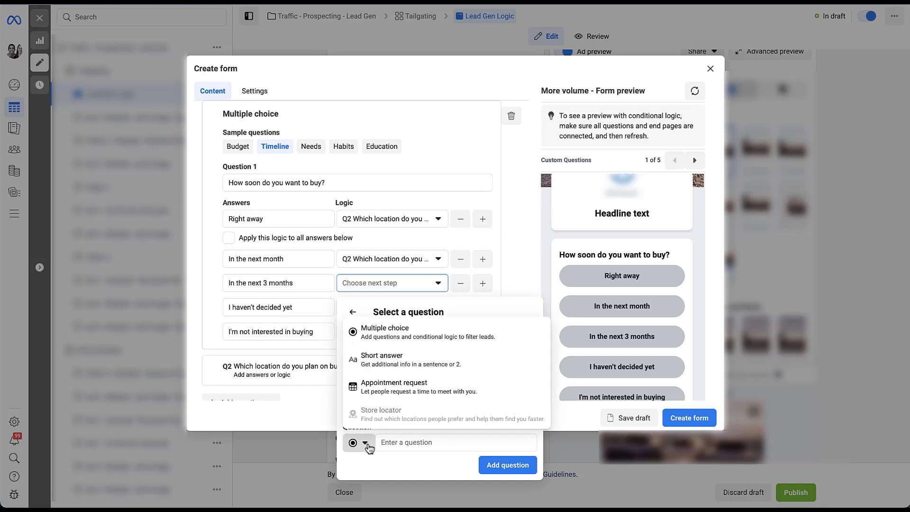
pyautogui.click(382, 359)
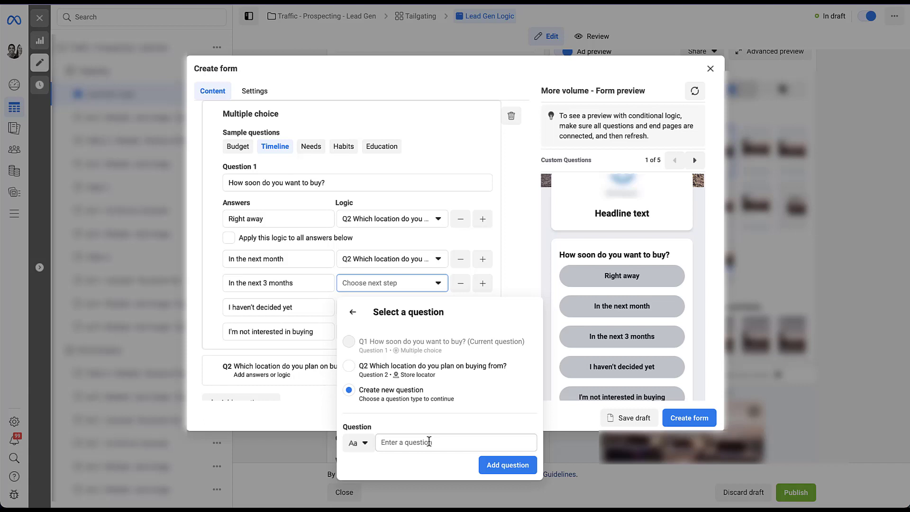
pyautogui.write('What would help you make a decision?')
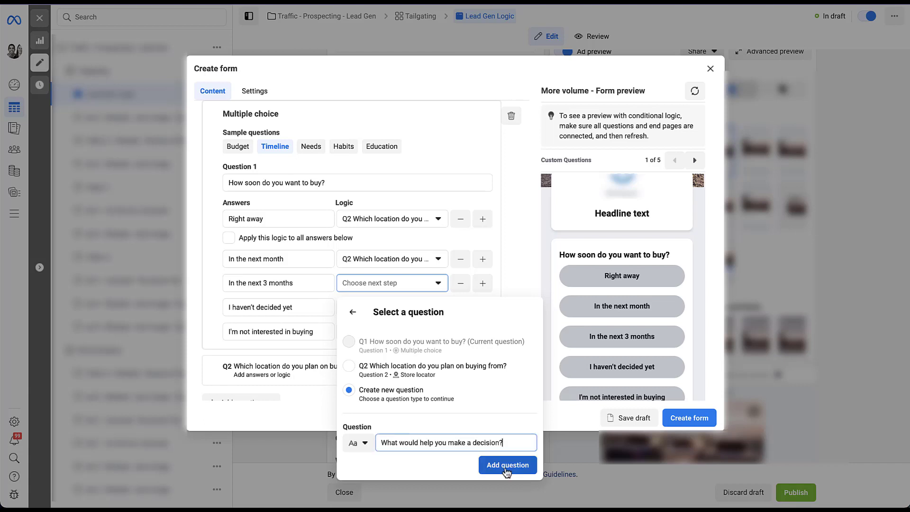
pyautogui.click(508, 465)
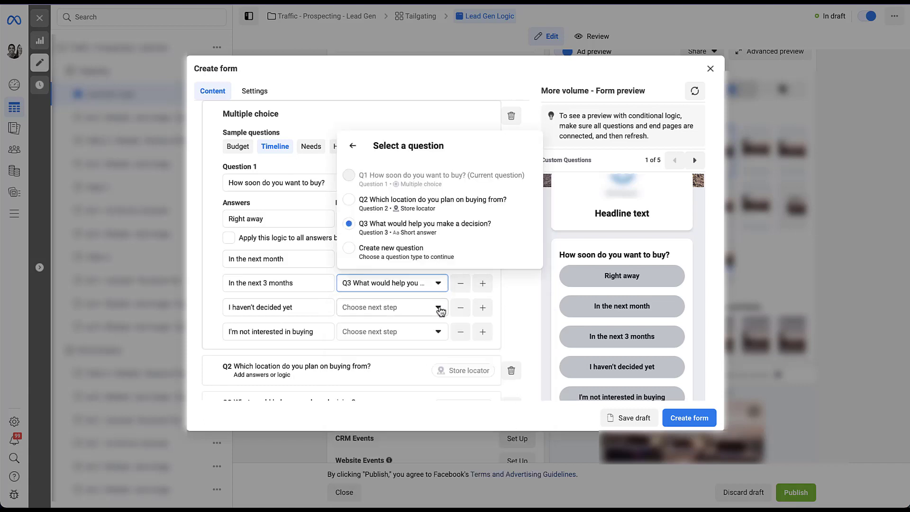
# Route the 'I haven't decided yet' answer to Q3.
pyautogui.click(440, 307)
pyautogui.click(439, 333)
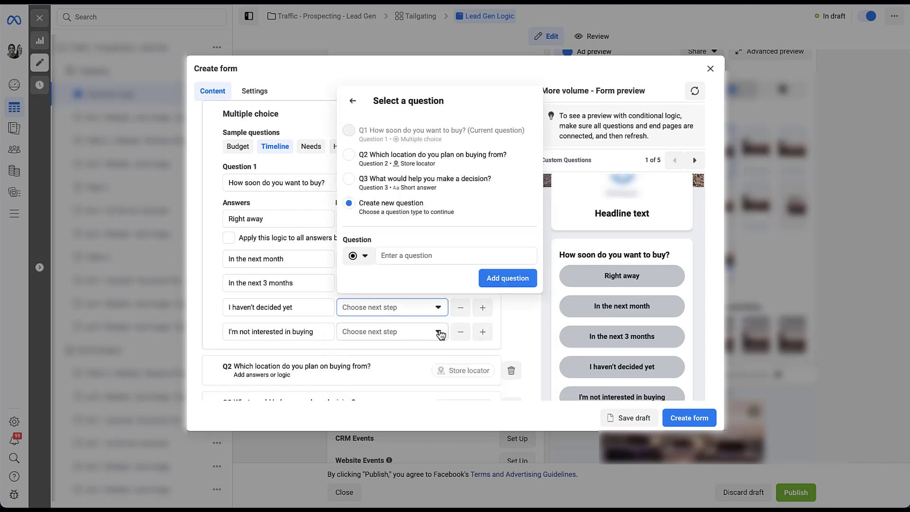
pyautogui.click(399, 183)
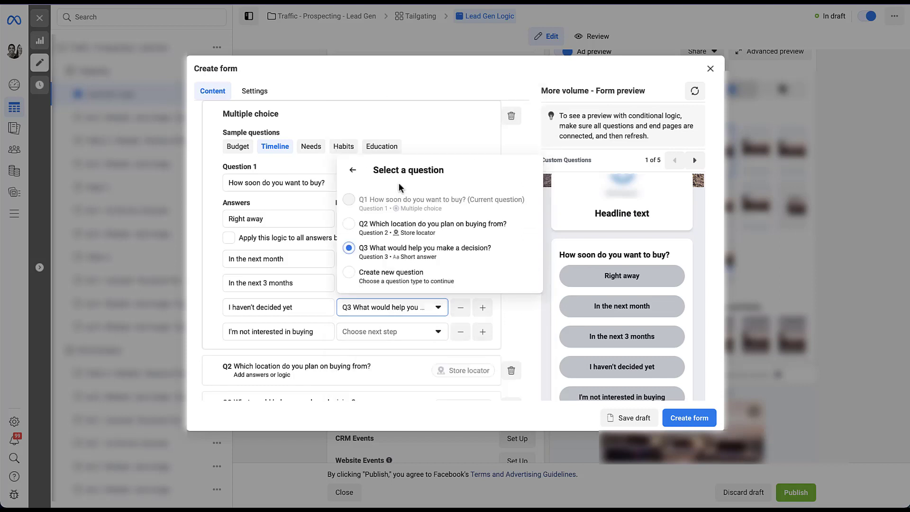
pyautogui.click(515, 313)
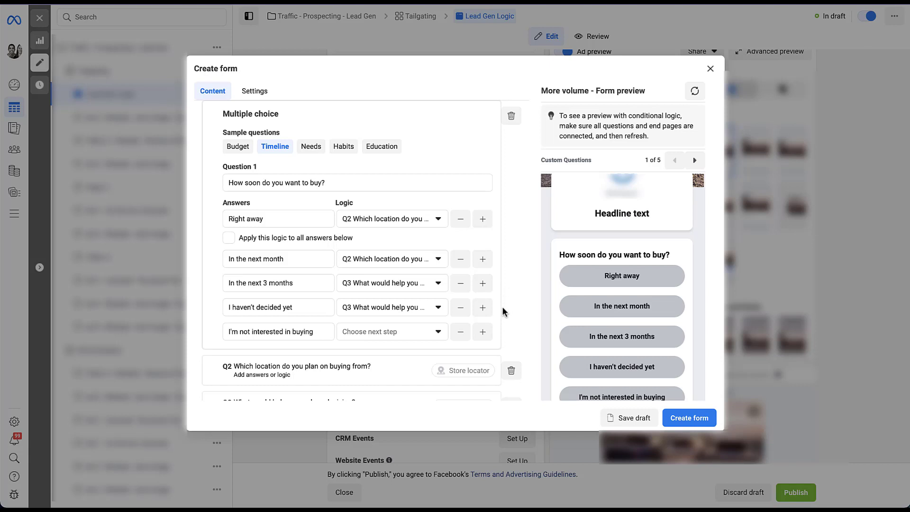
pyautogui.scroll(-2, 503, 307)
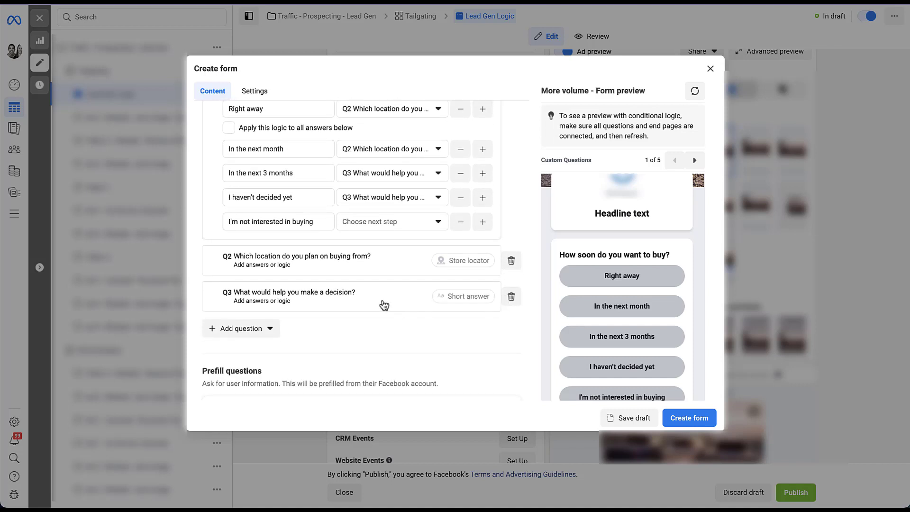
# Make Q3 lead to form submission.
pyautogui.click(384, 305)
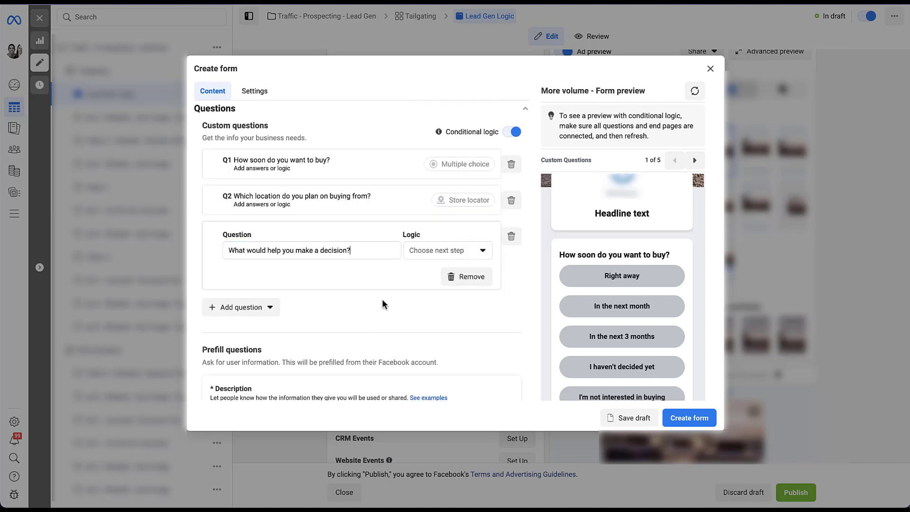
pyautogui.click(437, 260)
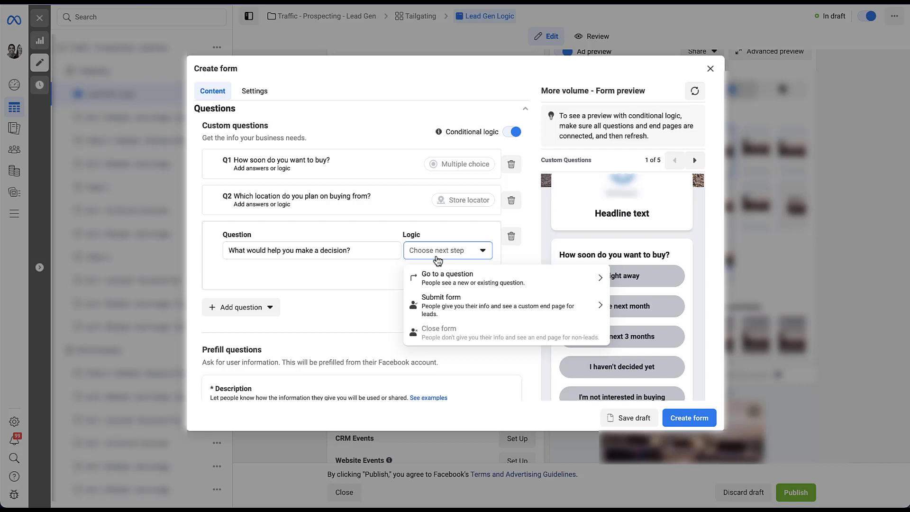
pyautogui.click(467, 308)
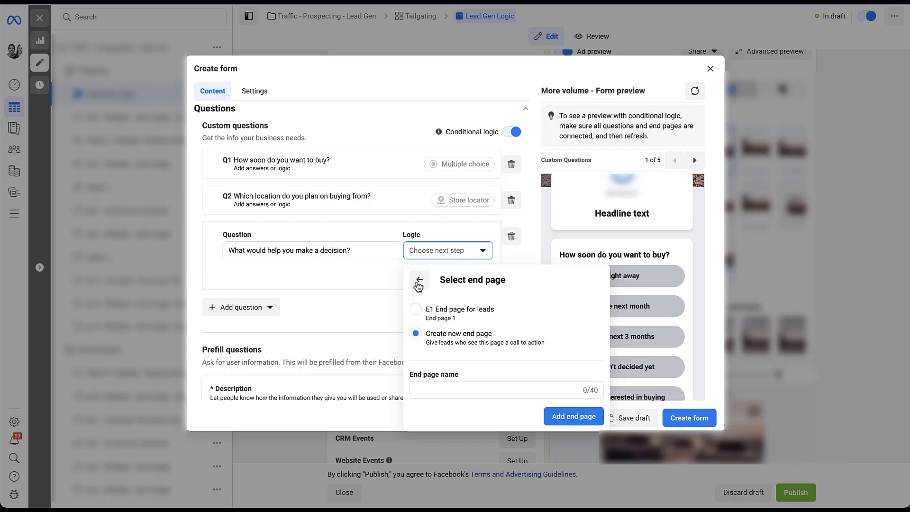
# Set 'I'm not interested in buying' to Close form on E2 End page for non-leads.
pyautogui.click(538, 233)
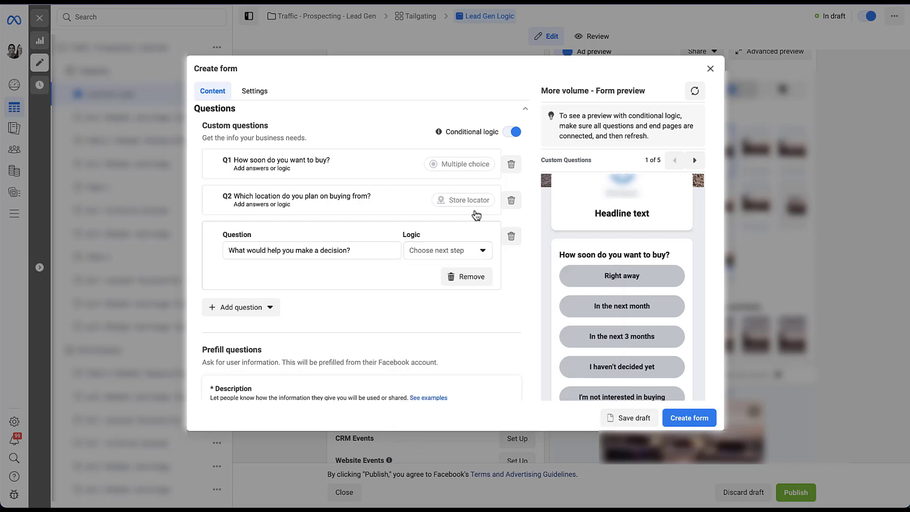
pyautogui.scroll(1, 474, 214)
pyautogui.scroll(1, 474, 214)
pyautogui.click(399, 218)
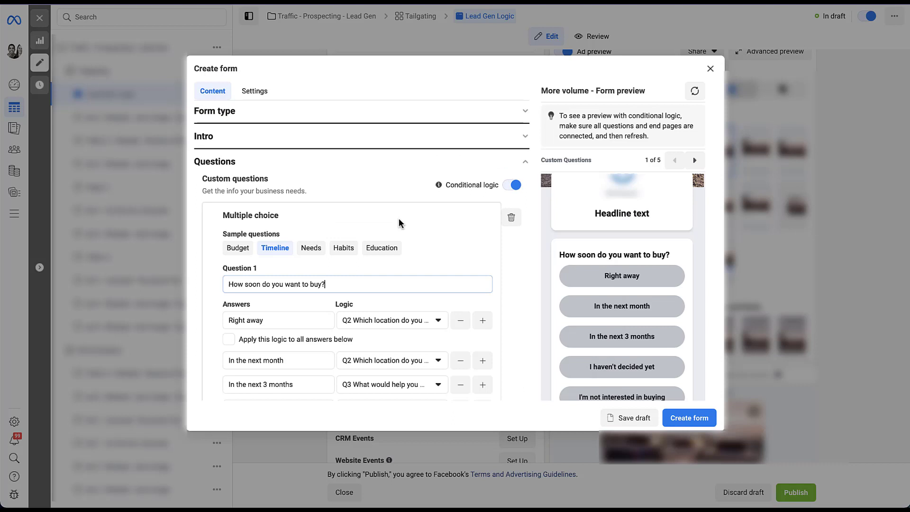
pyautogui.scroll(-3, 399, 218)
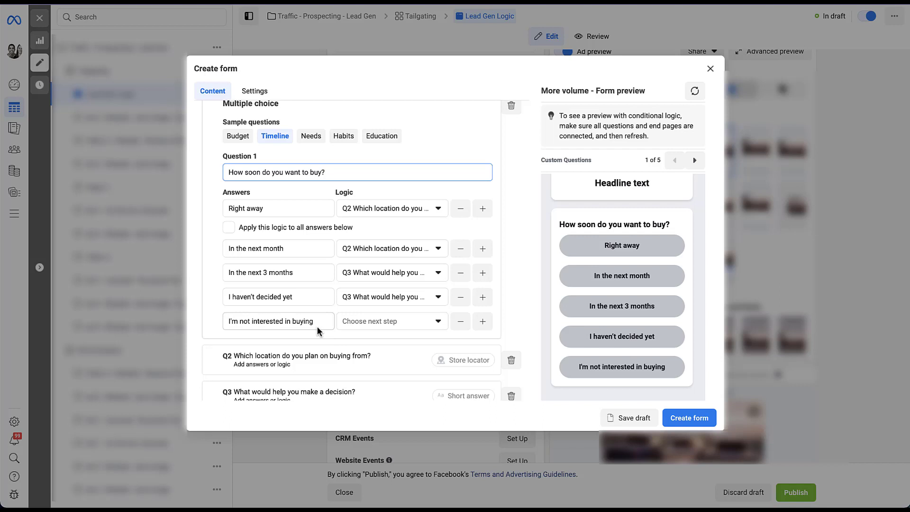
pyautogui.click(439, 322)
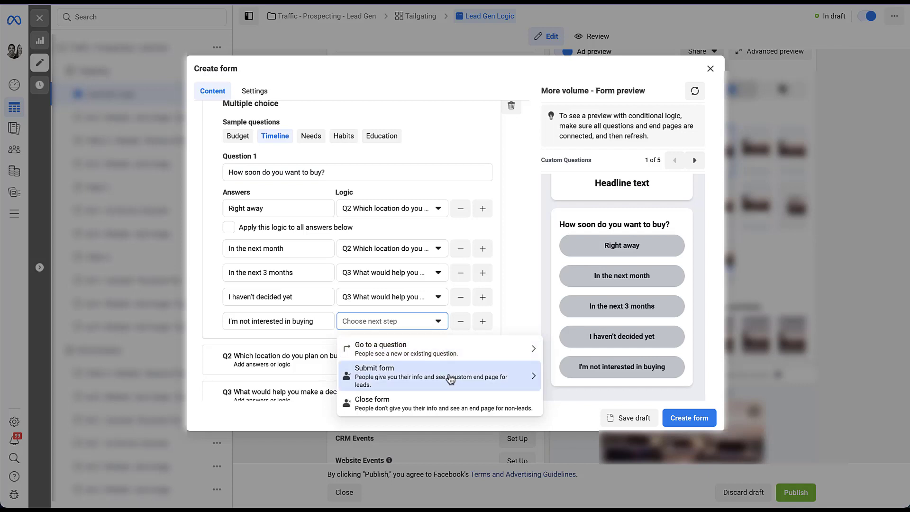
pyautogui.click(450, 411)
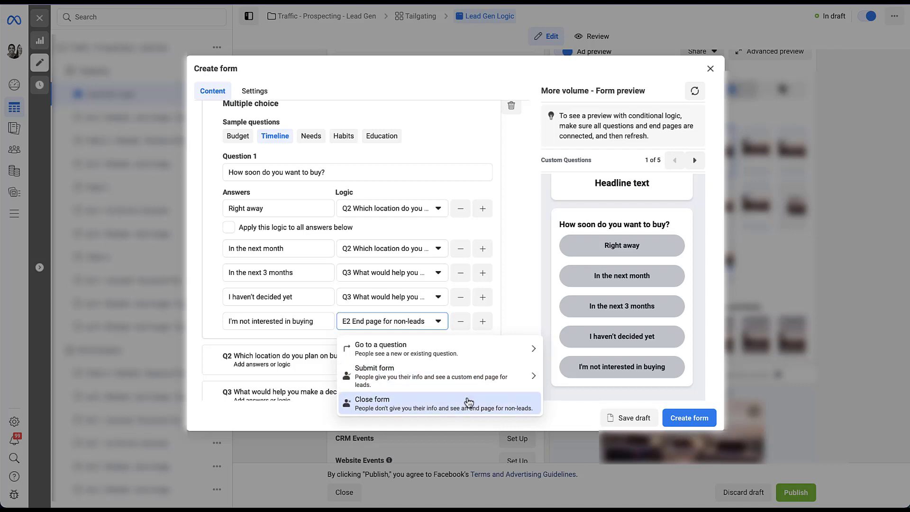
pyautogui.click(520, 326)
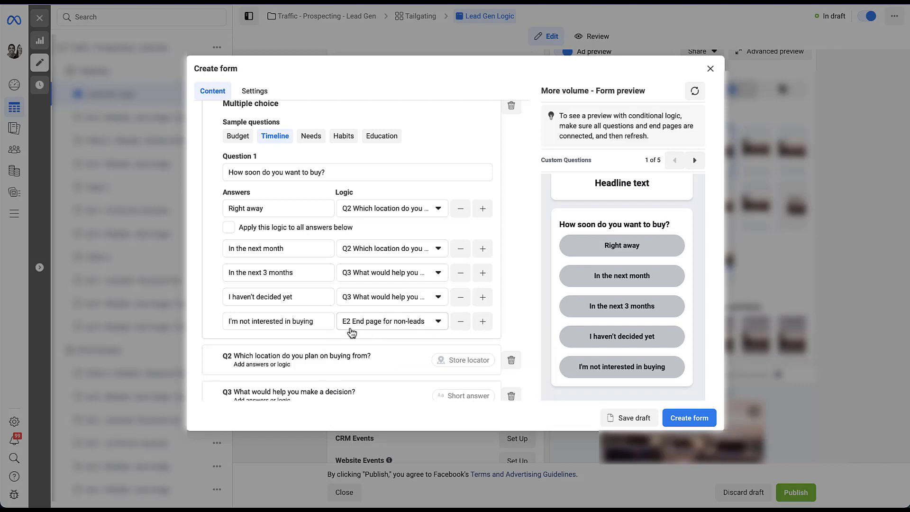
pyautogui.scroll(-3, 522, 330)
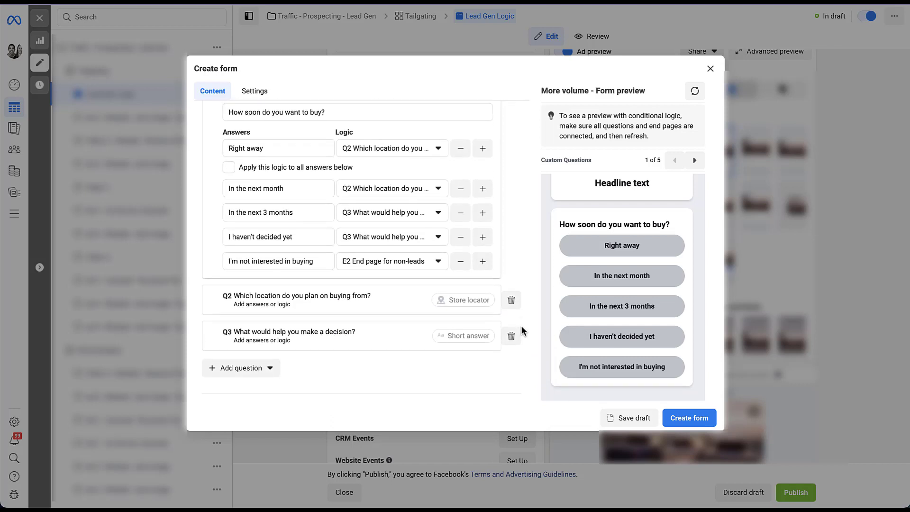
# Expand the End page section below Prefill questions to list end pages E1 and E2.
pyautogui.scroll(-5, 521, 325)
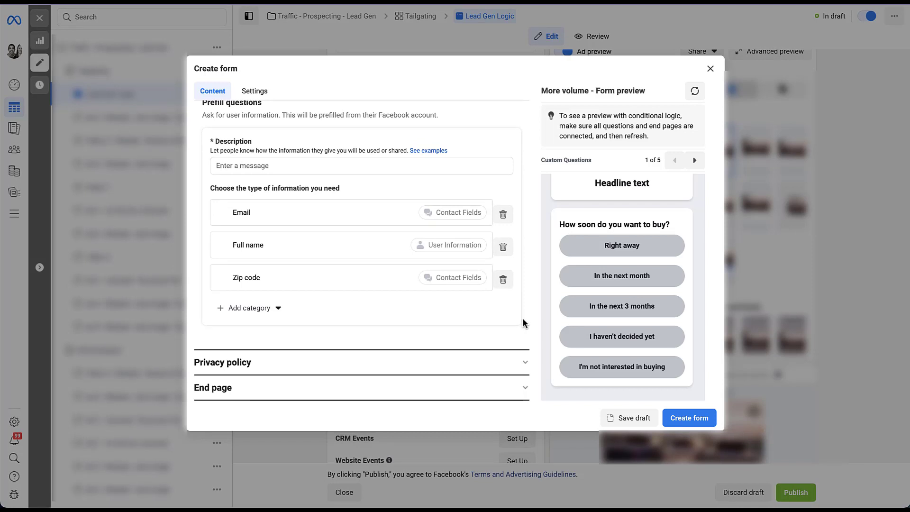
pyautogui.click(526, 389)
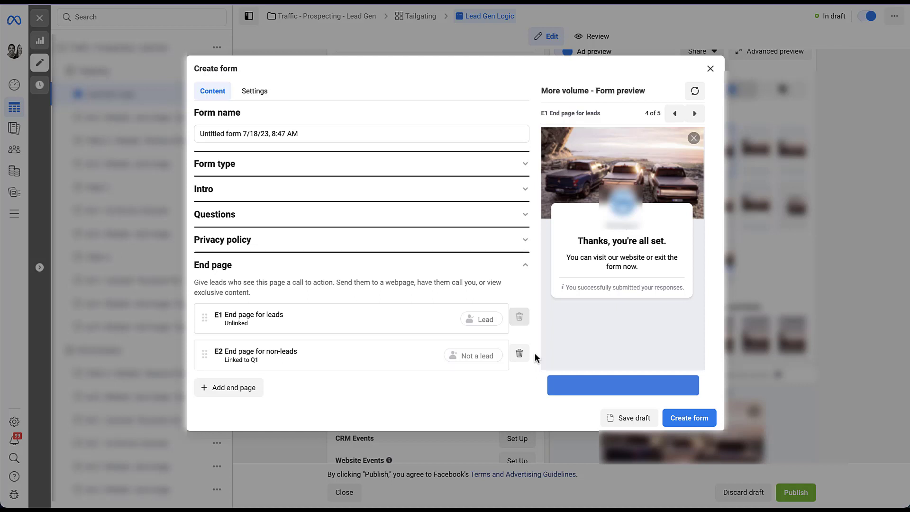
# Open the E2 non-leads end page and scroll through its editable fields.
pyautogui.click(350, 362)
pyautogui.scroll(-5, 353, 341)
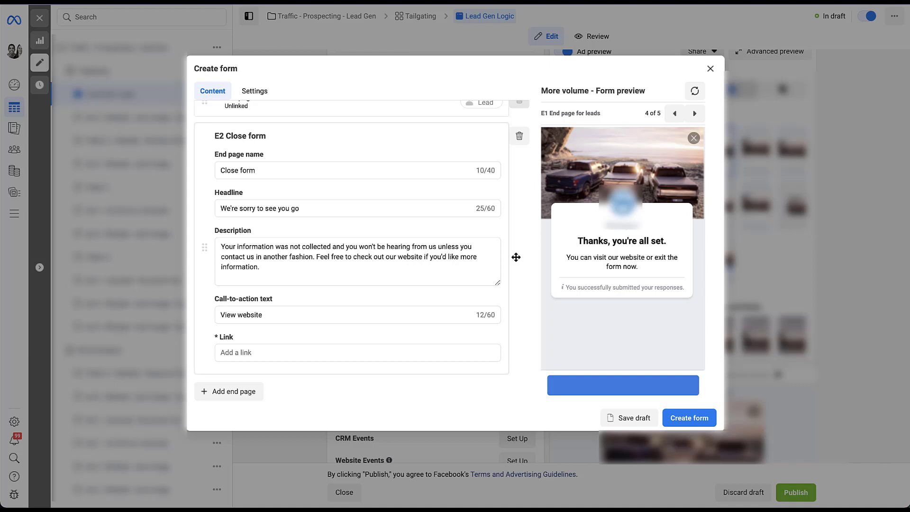
# Rename the E1 leads end page to 'Dealership locator' and start editing its headline.
pyautogui.scroll(3, 516, 256)
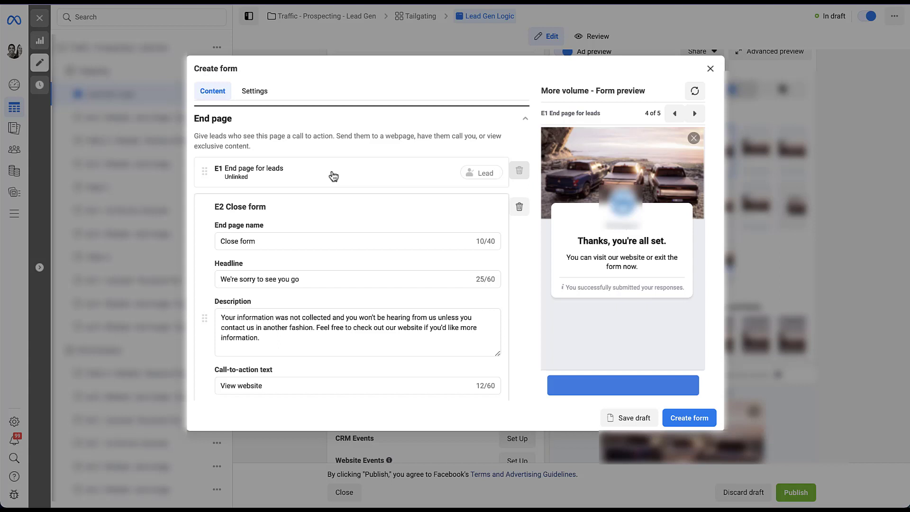
pyautogui.click(333, 176)
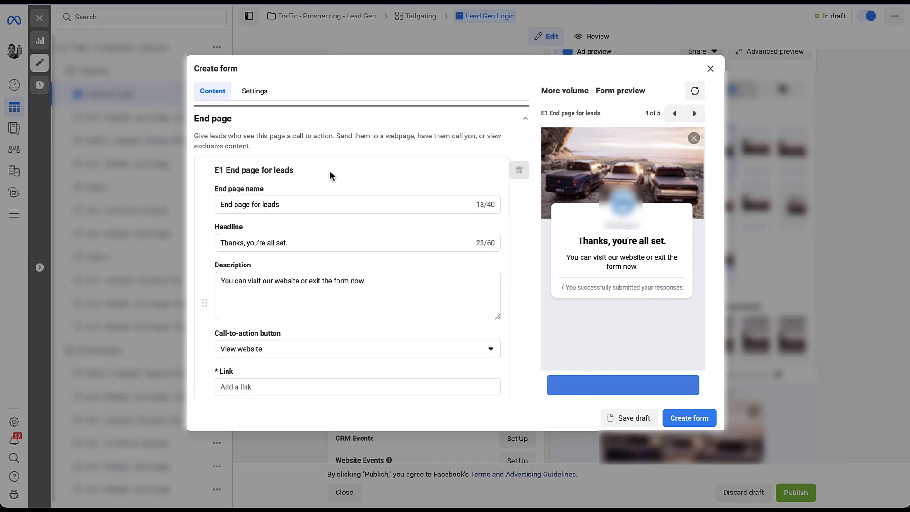
pyautogui.tripleClick(294, 205)
pyautogui.write('Dealership locator')
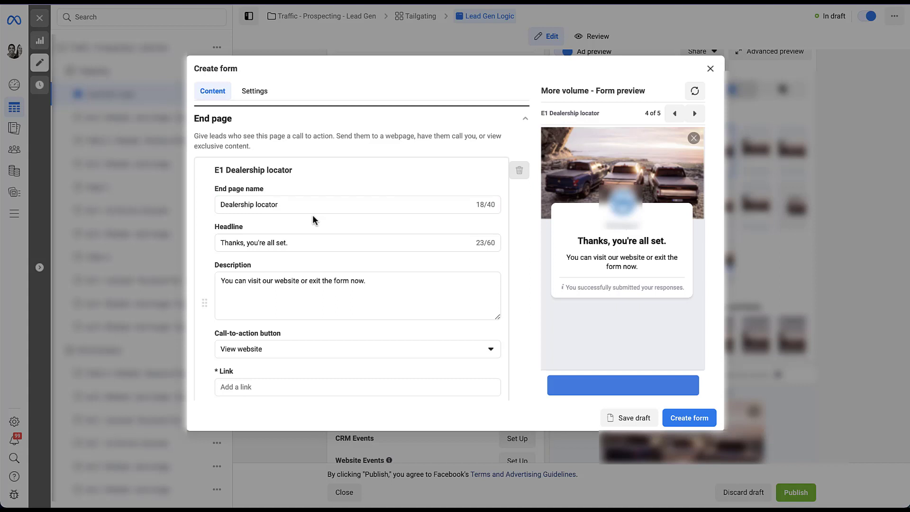
pyautogui.click(304, 242)
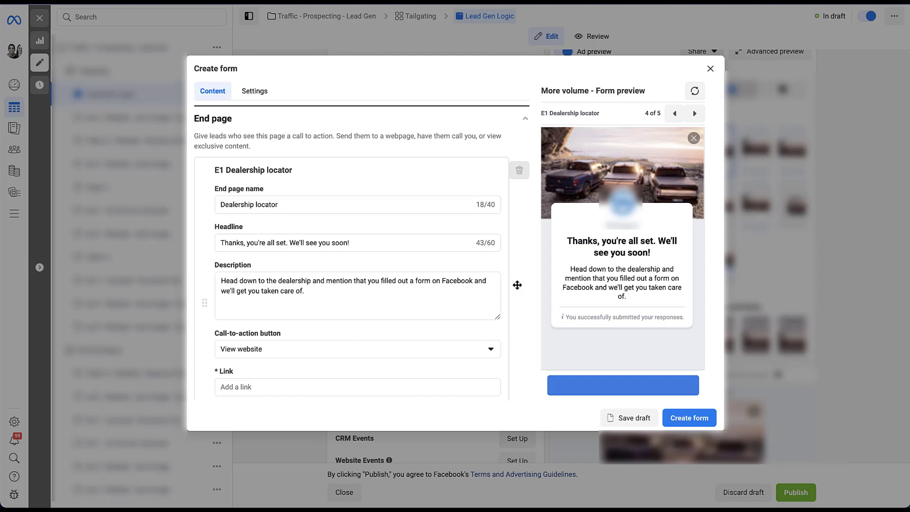
# Expand the custom questions and open the location question Q2's settings.
pyautogui.scroll(5, 517, 284)
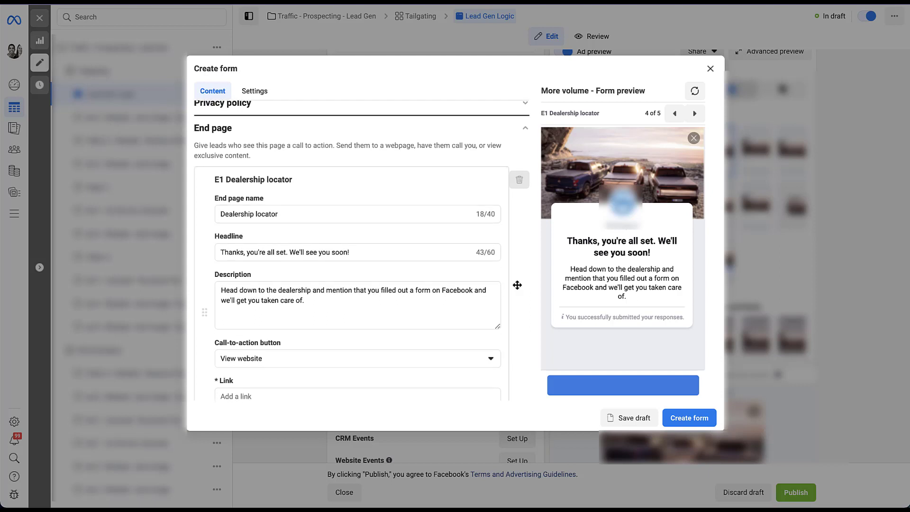
pyautogui.click(526, 191)
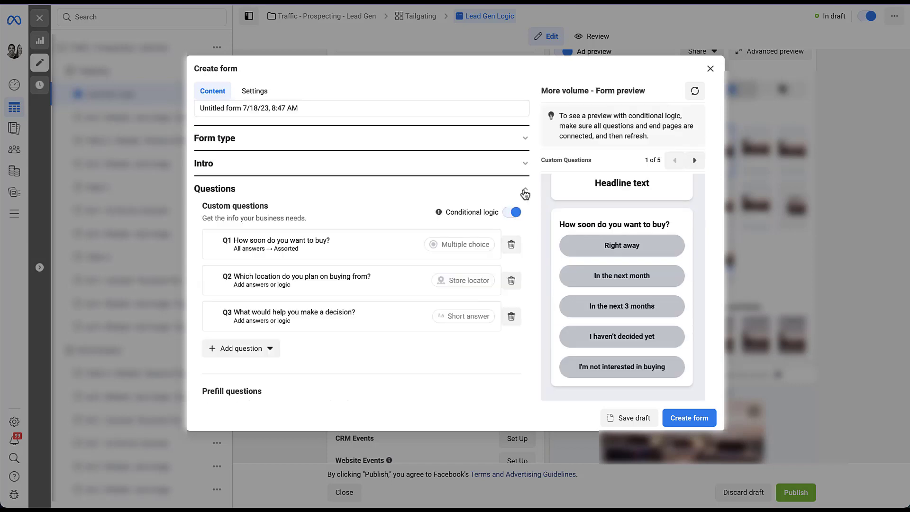
pyautogui.click(403, 244)
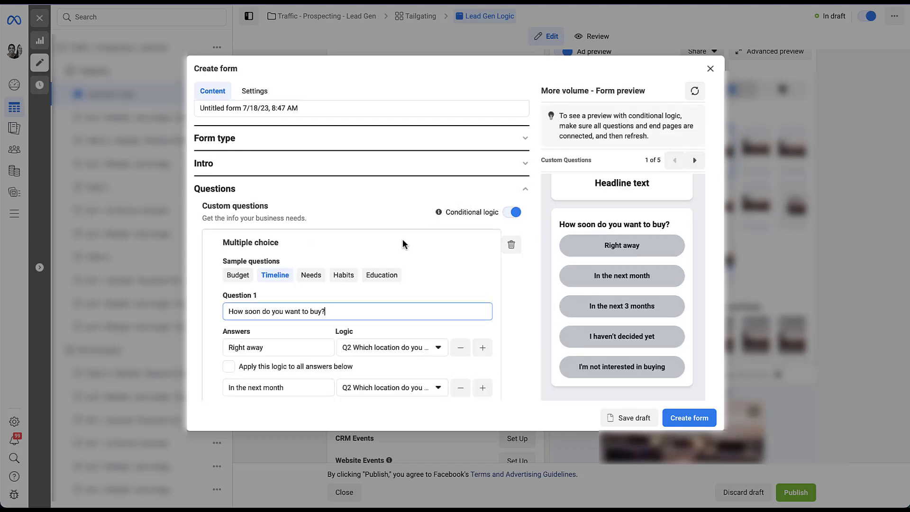
pyautogui.scroll(-3, 452, 260)
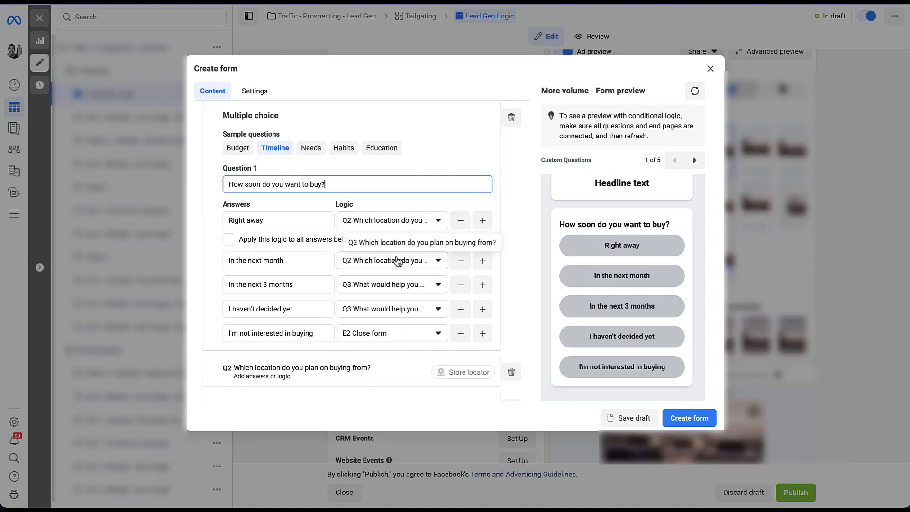
pyautogui.scroll(-2, 398, 256)
pyautogui.scroll(-2, 398, 261)
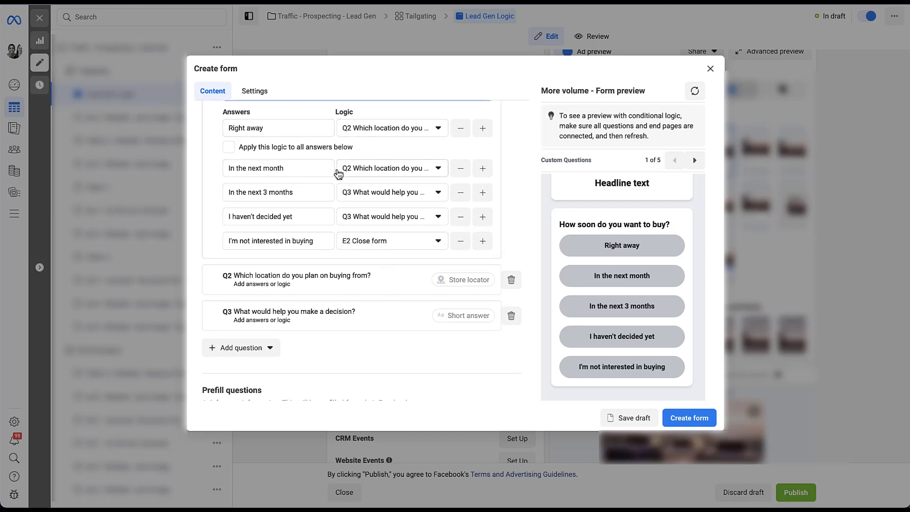
pyautogui.click(375, 279)
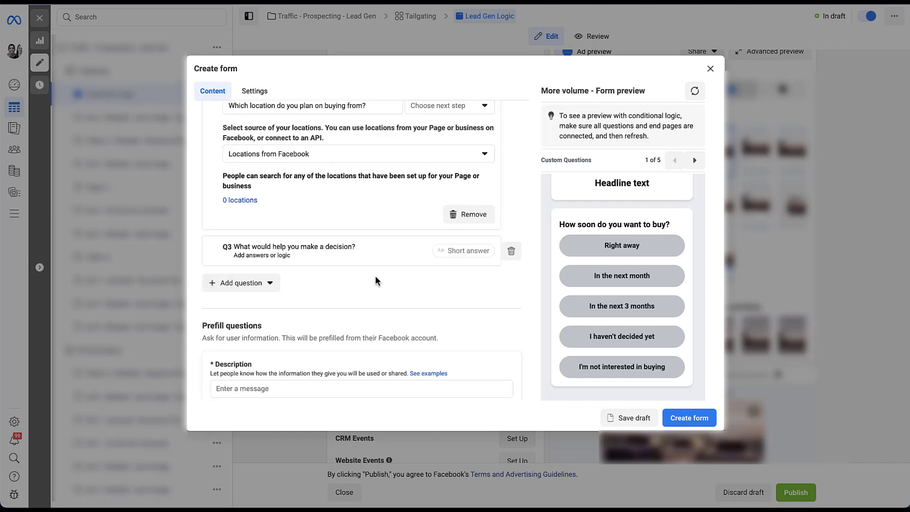
# Set Q2's logic to Submit form, ending on the E1 Dealership locator page.
pyautogui.scroll(1, 376, 281)
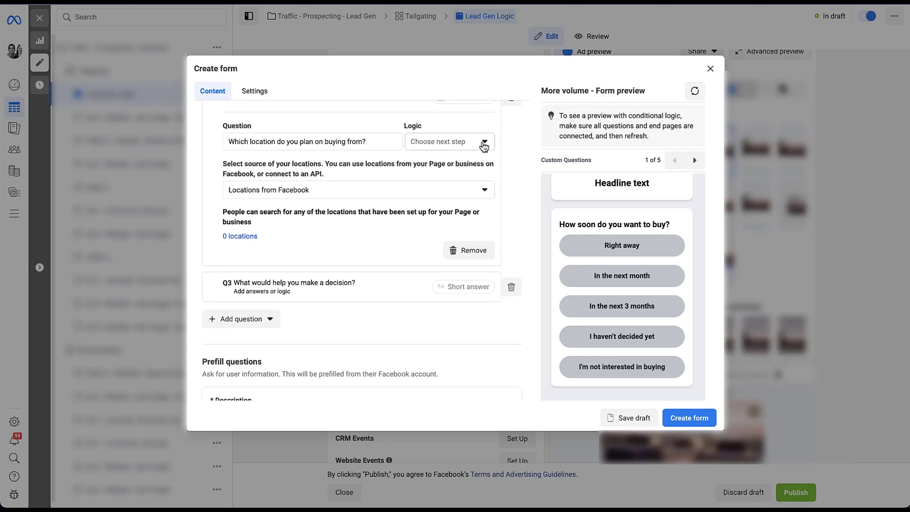
pyautogui.click(484, 145)
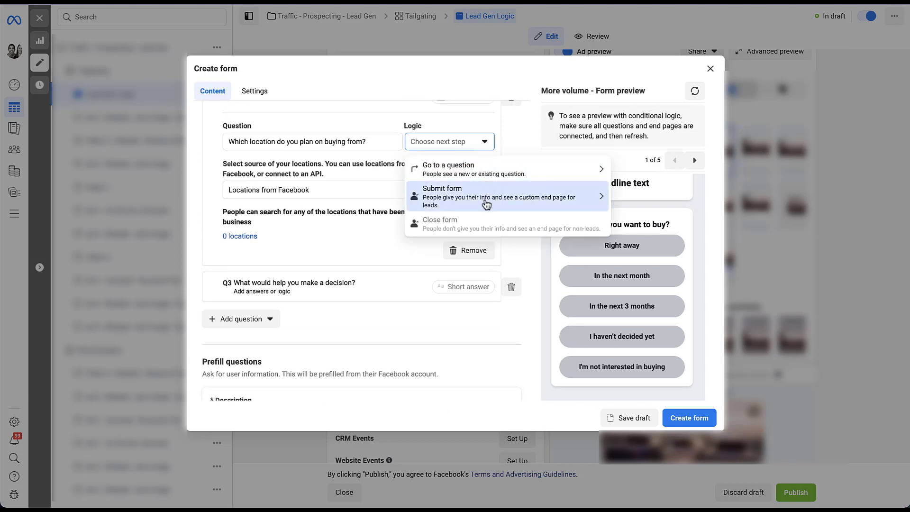
pyautogui.click(486, 204)
pyautogui.click(442, 205)
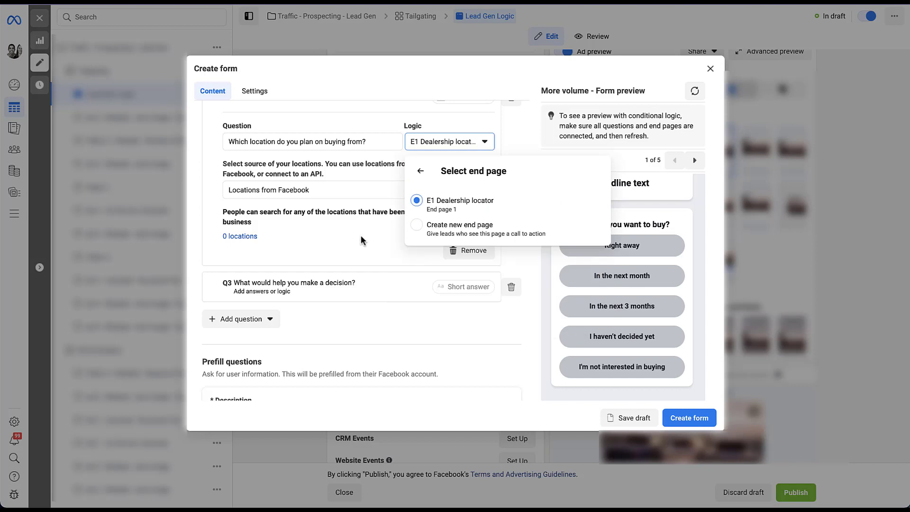
pyautogui.click(361, 240)
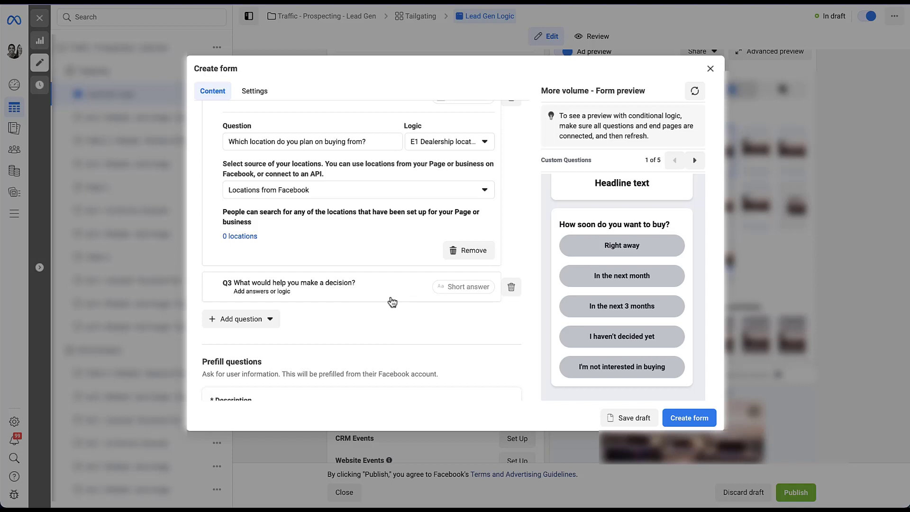
# Make Q3 submit the form to a newly created end page named 'Needs more info'.
pyautogui.scroll(-1, 388, 293)
pyautogui.click(387, 283)
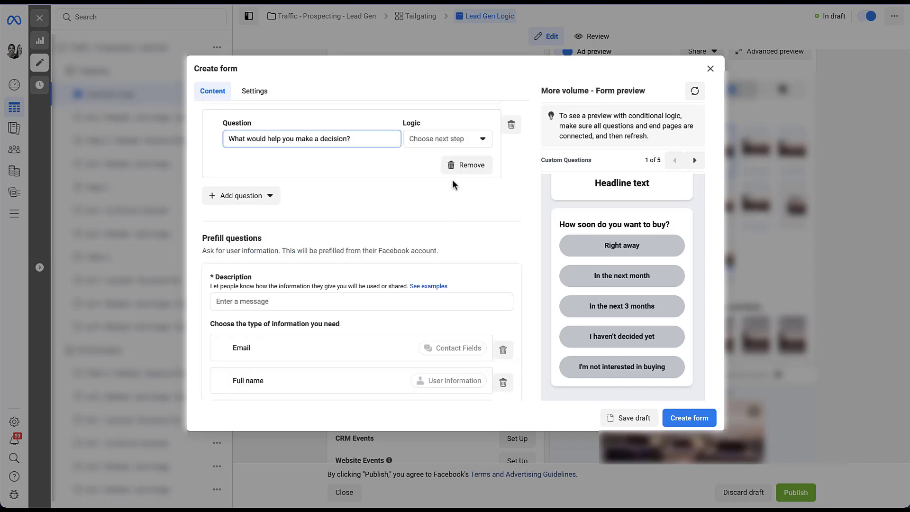
pyautogui.click(486, 143)
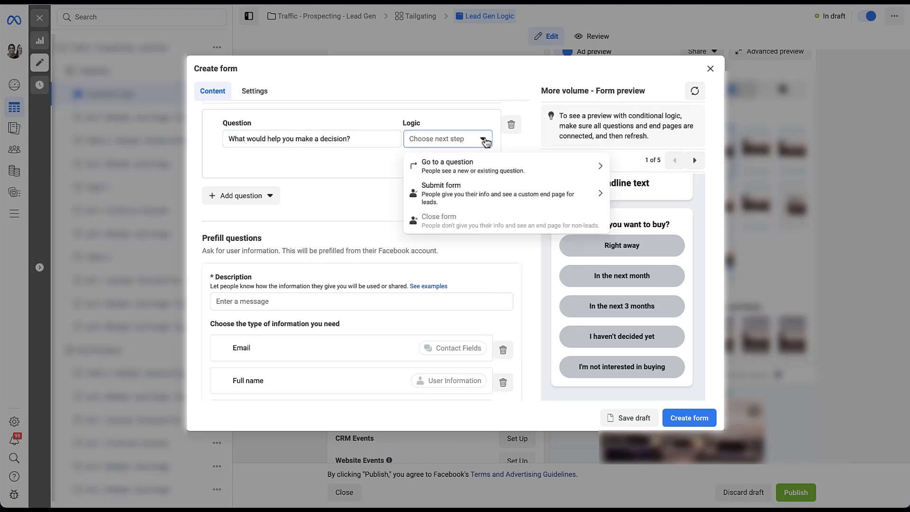
pyautogui.click(493, 208)
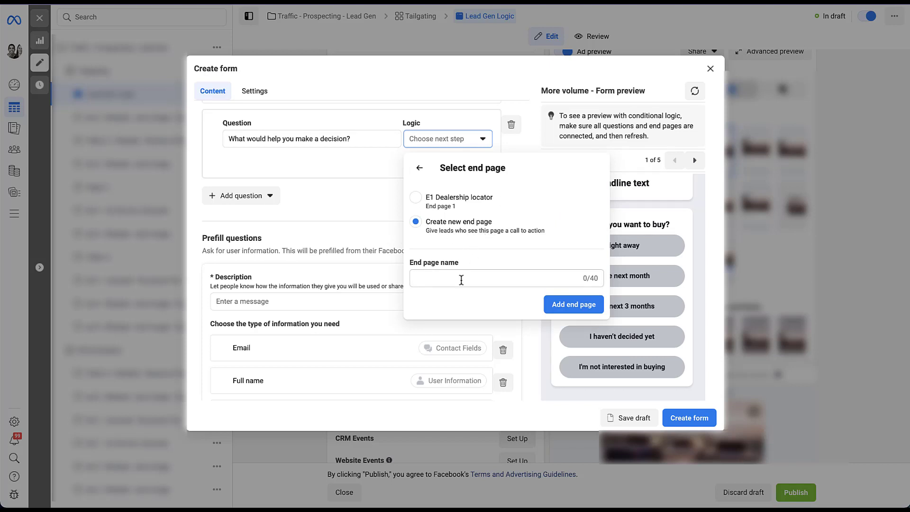
pyautogui.click(461, 280)
pyautogui.write('Needs more info')
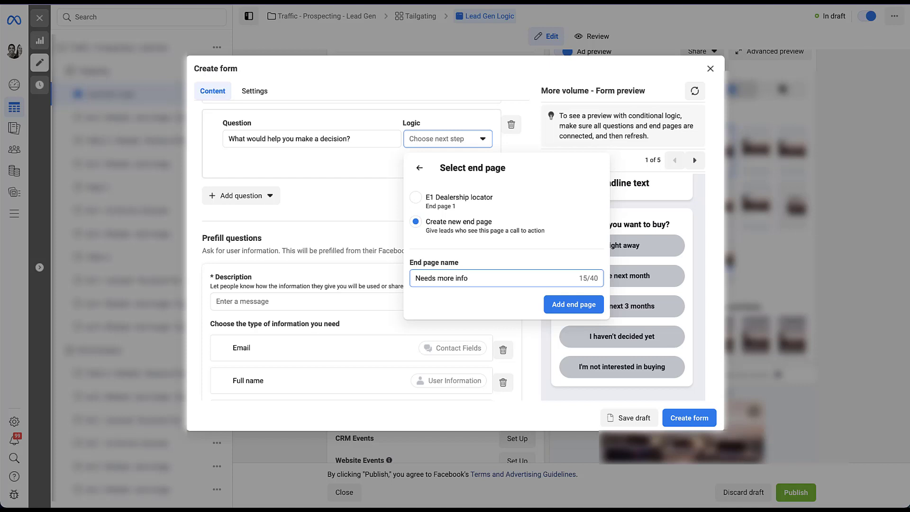
pyautogui.click(564, 305)
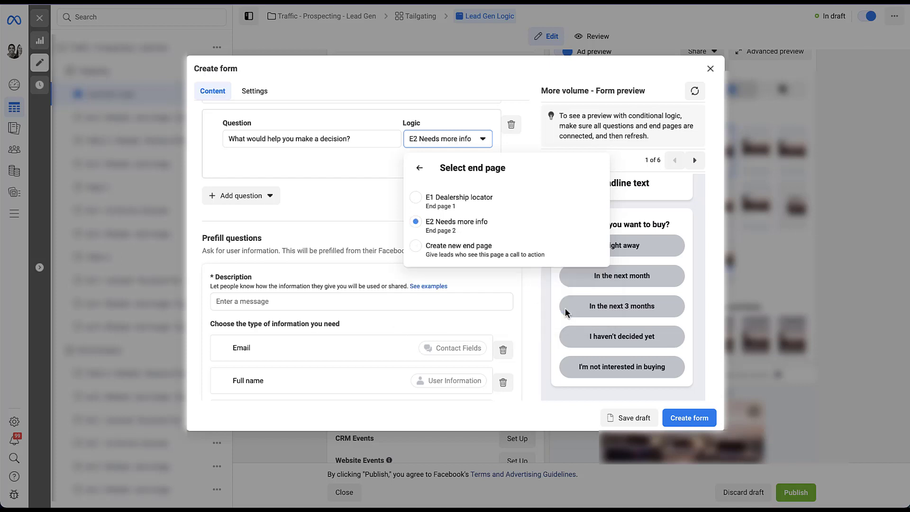
# Headline the Needs more info page 'Thanks for letting us know!' with an associate follow-up description.
pyautogui.scroll(-3, 525, 286)
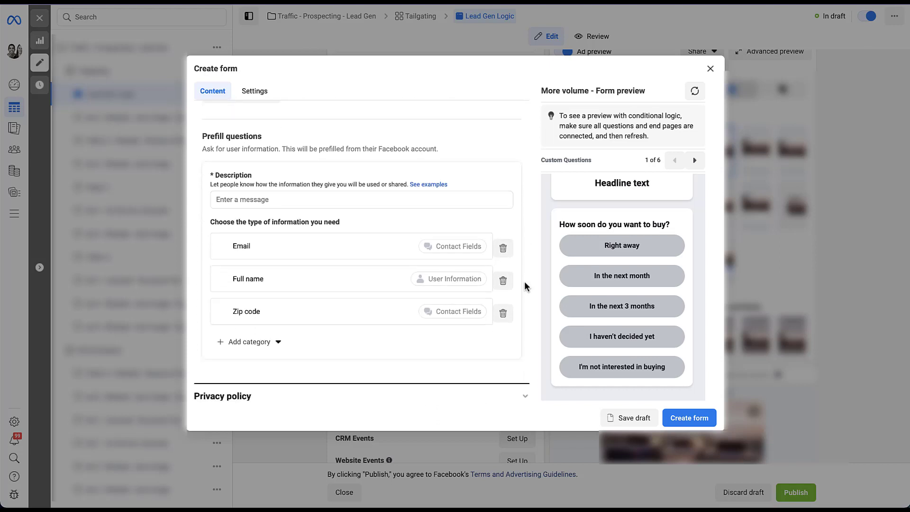
pyautogui.click(379, 385)
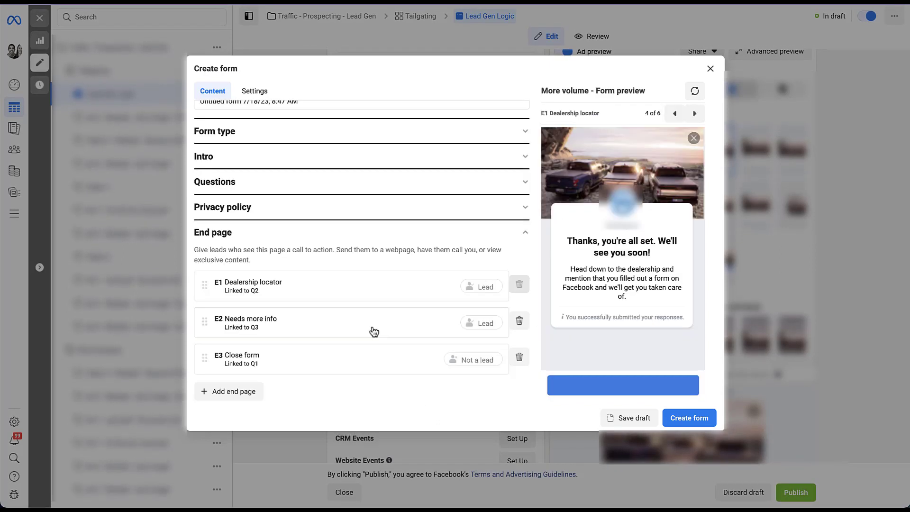
pyautogui.click(374, 331)
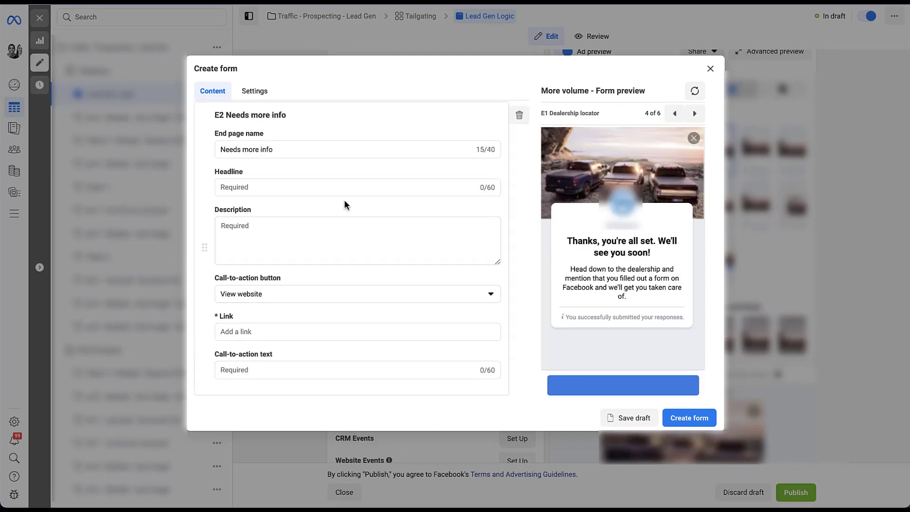
pyautogui.click(344, 187)
pyautogui.write('Thanks for letting us know!')
pyautogui.press('Tab')
pyautogui.write('An associate will follow up with you to help answer any questions you have.')
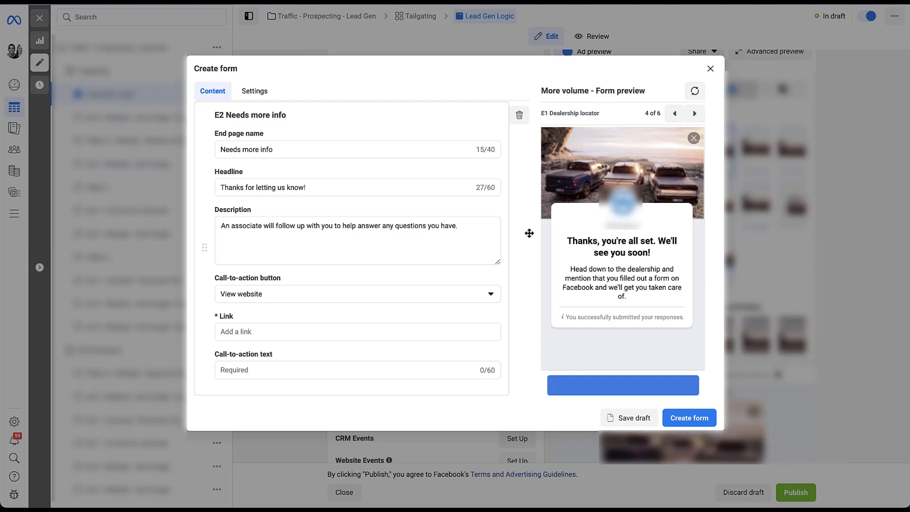
pyautogui.scroll(5, 528, 232)
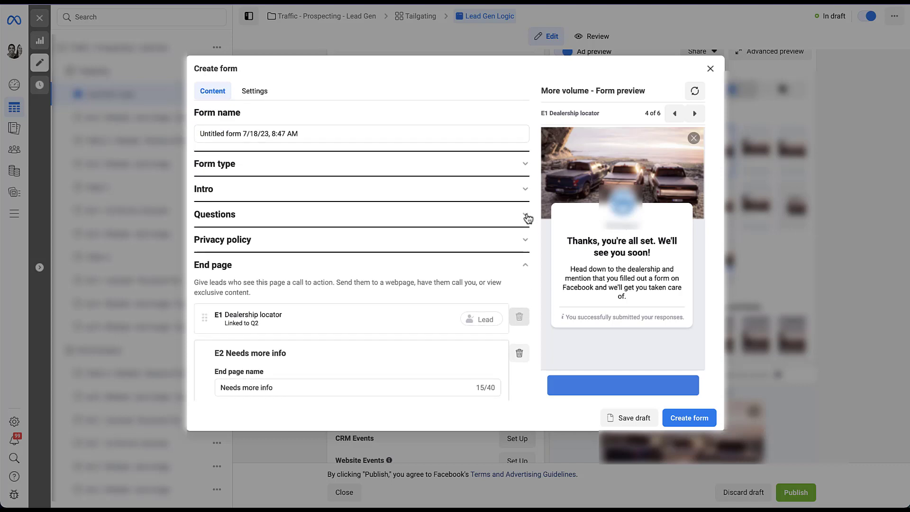
pyautogui.click(528, 218)
pyautogui.scroll(-5, 520, 291)
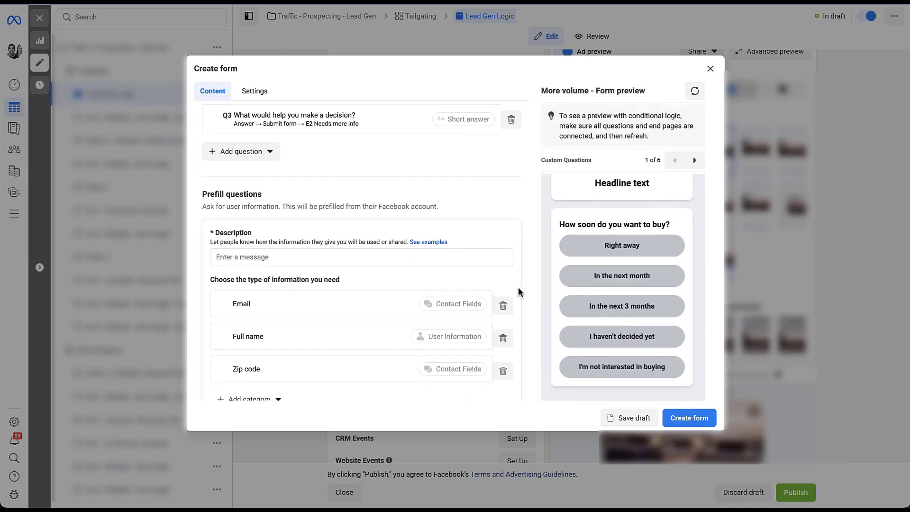
pyautogui.scroll(-2, 518, 291)
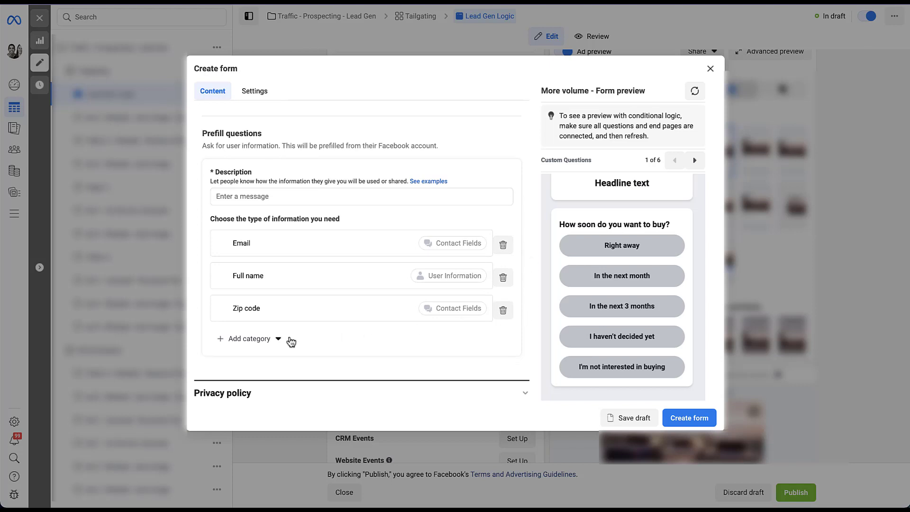
pyautogui.click(278, 339)
pyautogui.moveTo(291, 394)
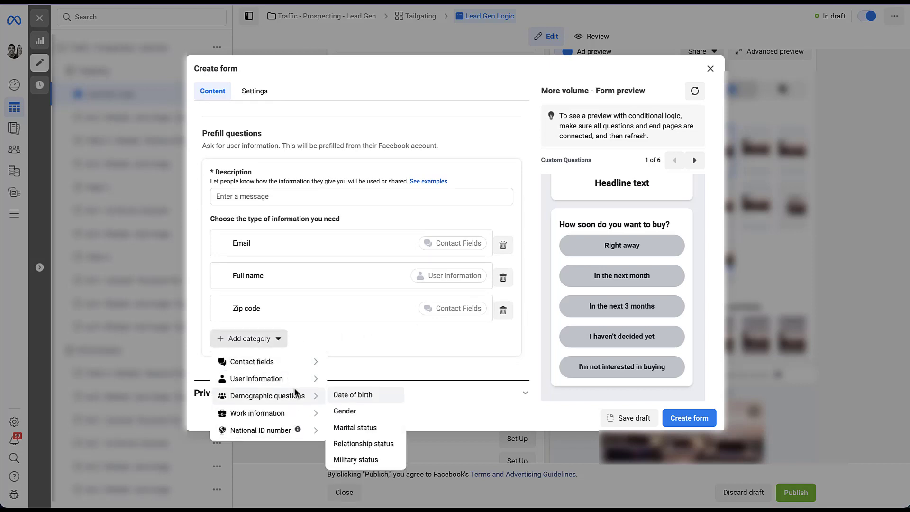
pyautogui.scroll(-1, 537, 349)
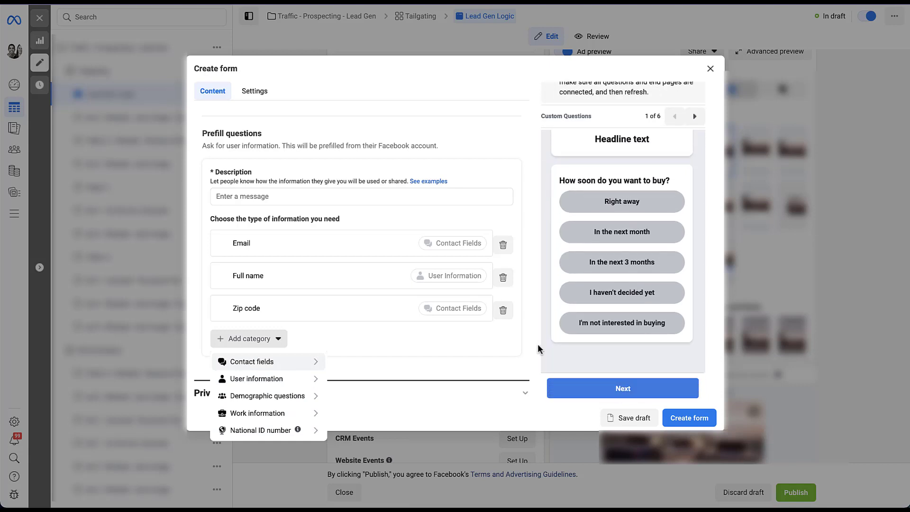
pyautogui.click(479, 368)
pyautogui.scroll(-1, 479, 368)
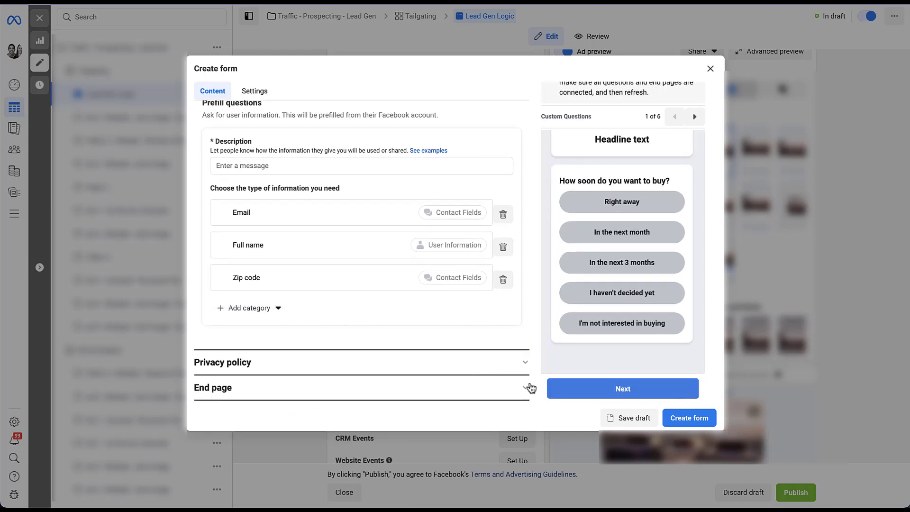
pyautogui.click(529, 387)
pyautogui.click(327, 327)
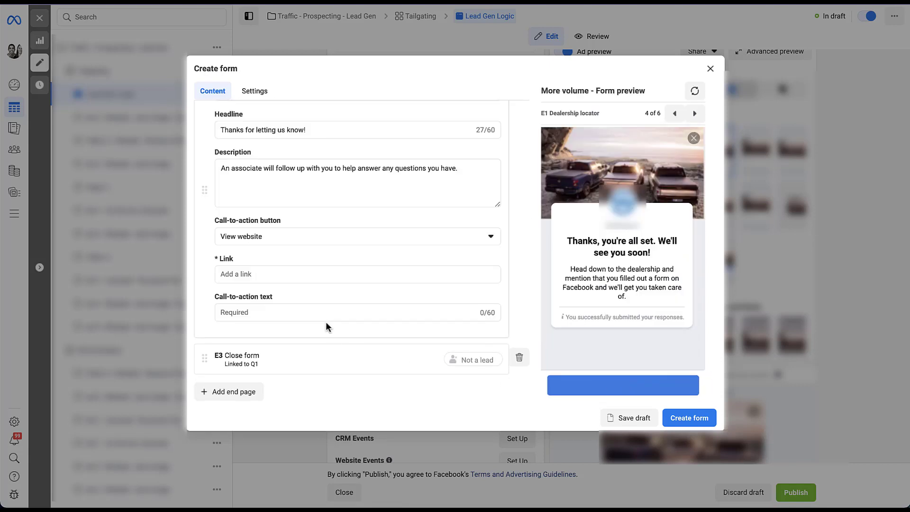